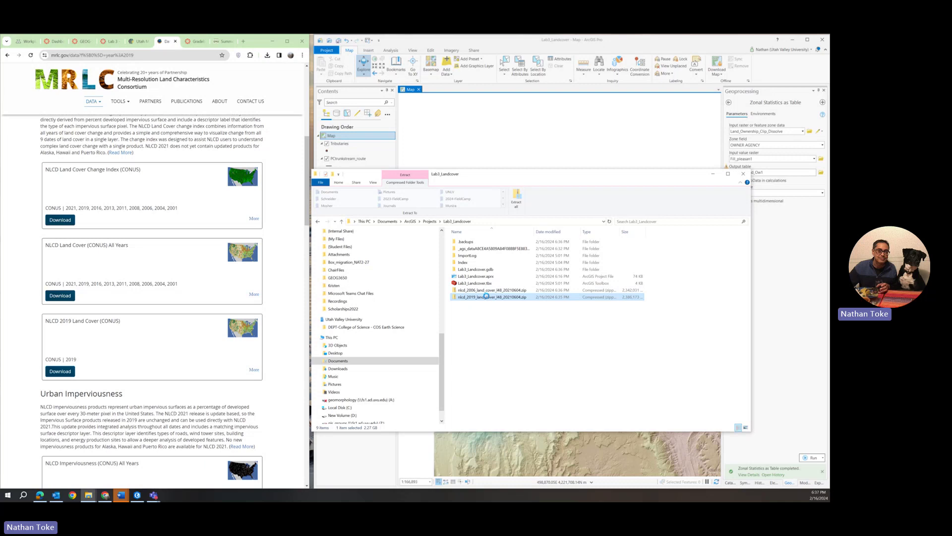
Extract nlcd_2019_land_cover_l48_20210604.zip in the Lab3_Landcover folder with 7-Zip Extract Here
{"action": "right_click", "coordinate": [488, 298]}
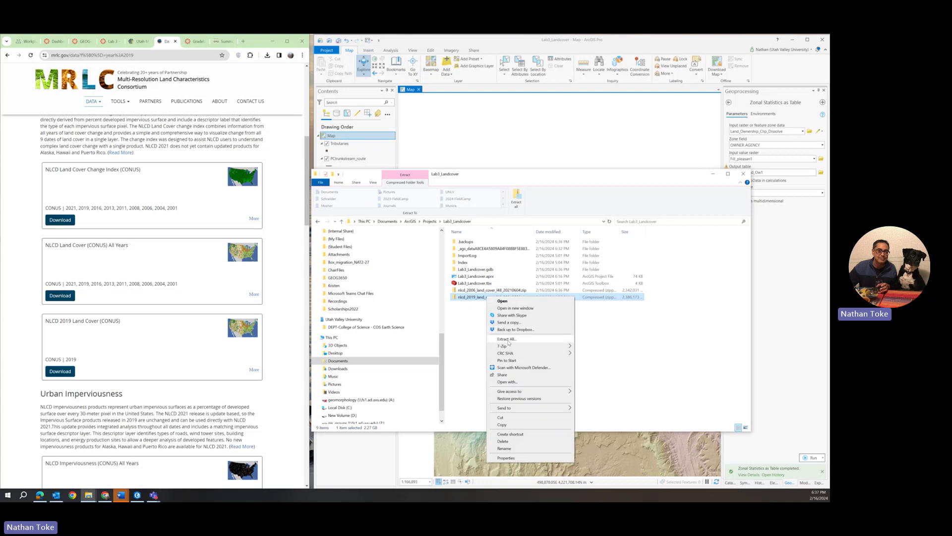
{"action": "mouse_move", "coordinate": [545, 346]}
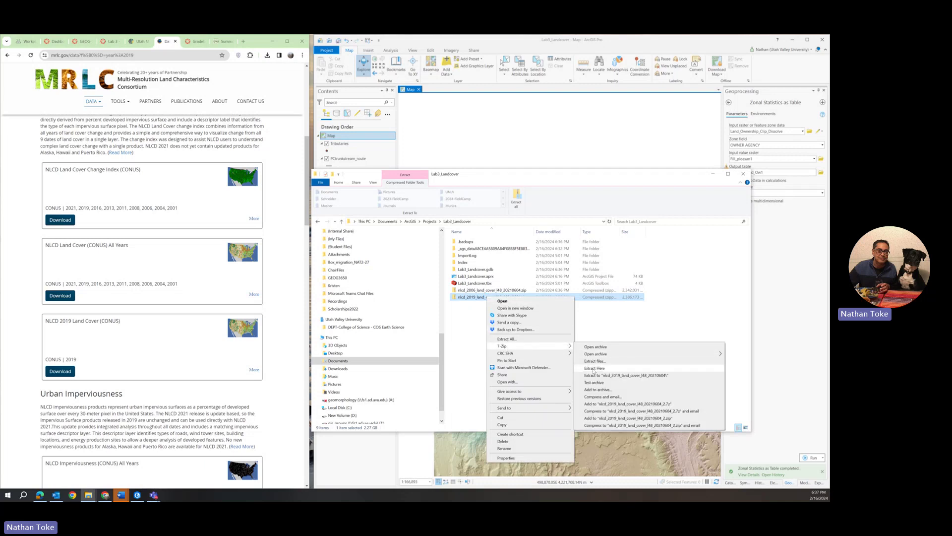
{"action": "left_click", "coordinate": [594, 368]}
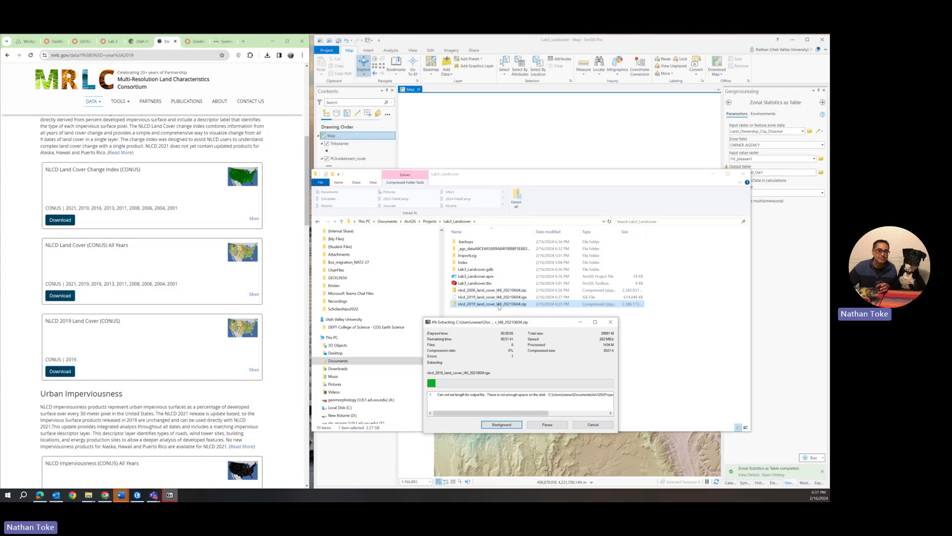
Extract the NLCD 2006 zip here with 7-Zip, then open the 2019 zip to view its five files
{"action": "left_click", "coordinate": [488, 291]}
{"action": "right_click", "coordinate": [487, 292]}
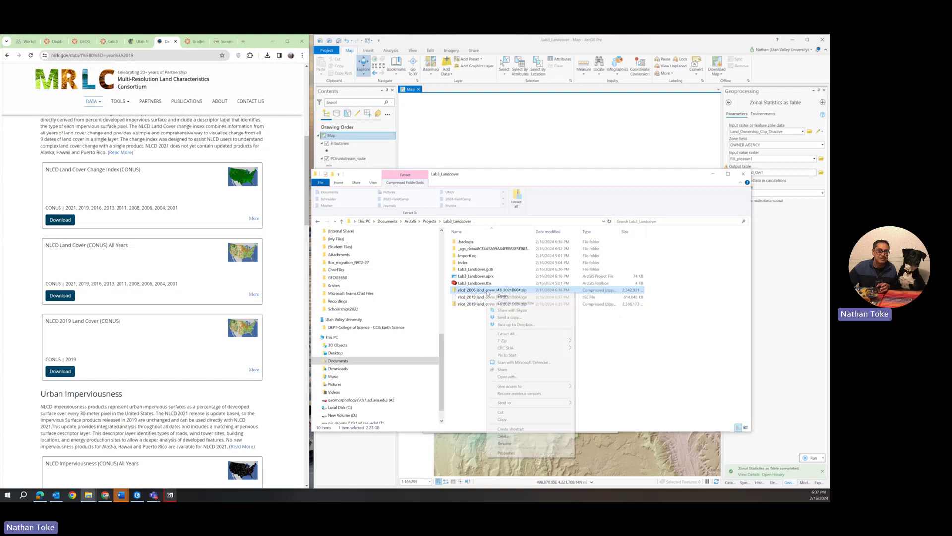
{"action": "mouse_move", "coordinate": [510, 342]}
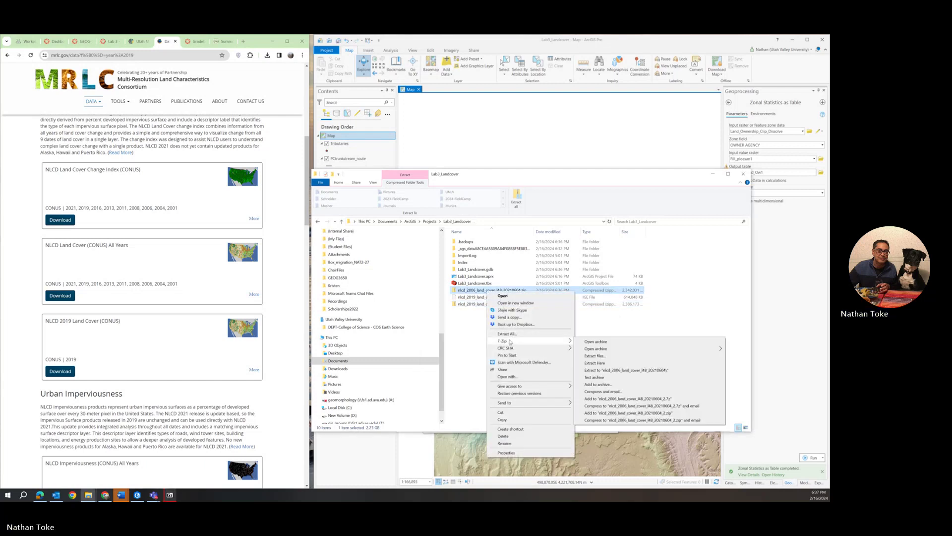
{"action": "left_click", "coordinate": [596, 363]}
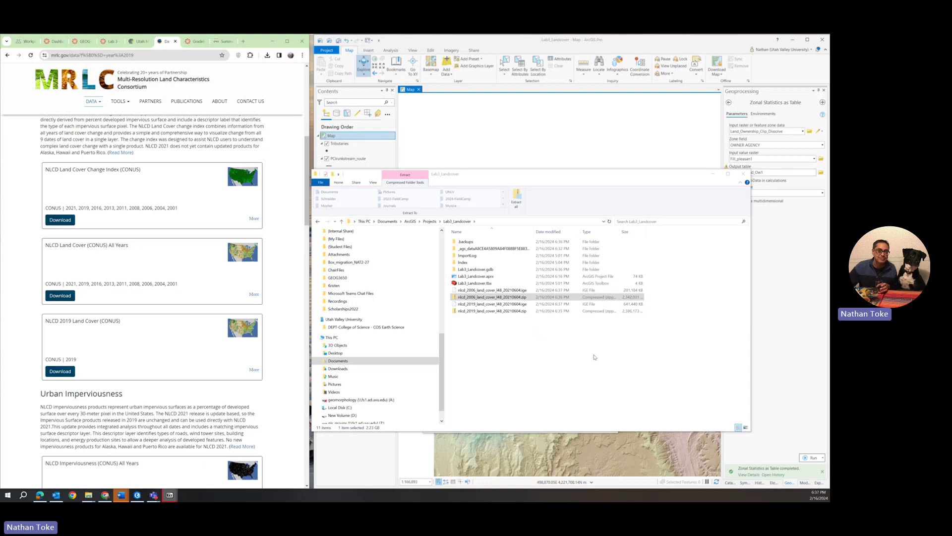
{"action": "left_click", "coordinate": [499, 311]}
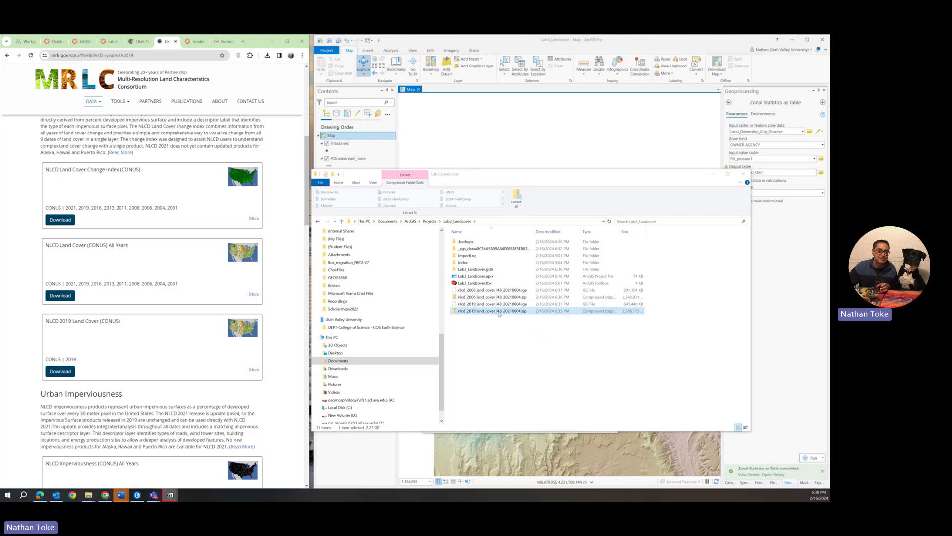
{"action": "double_click", "coordinate": [499, 311]}
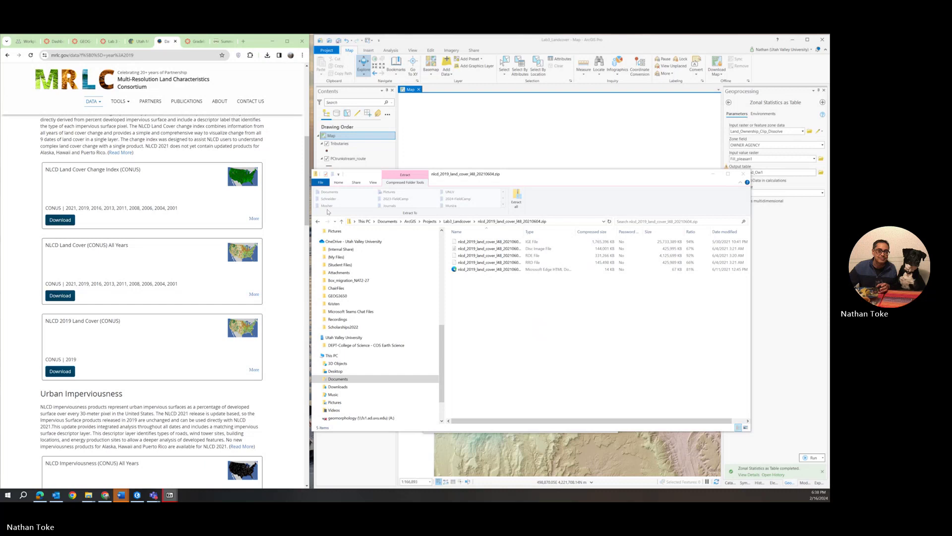
Return Explorer to Lab3_Landcover, minimize it, move both 7-Zip progress windows aside, and recentre the map
{"action": "left_click", "coordinate": [318, 222]}
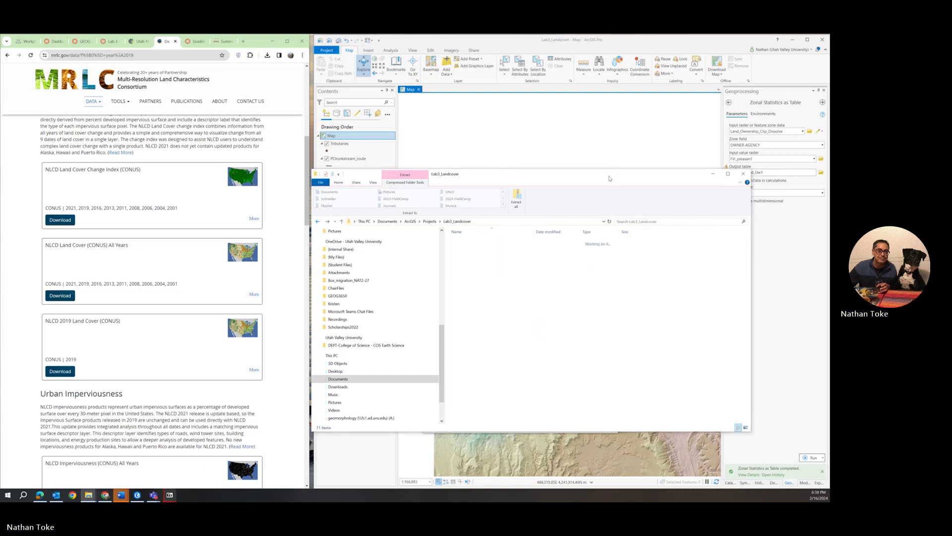
{"action": "left_click_drag", "start_coordinate": [568, 173], "coordinate": [576, 194]}
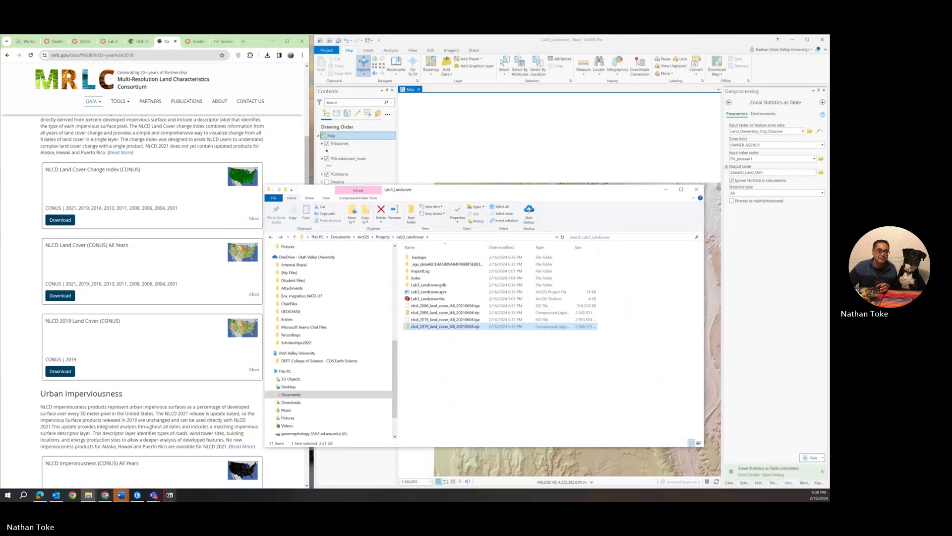
{"action": "left_click_drag", "start_coordinate": [531, 223], "coordinate": [140, 227]}
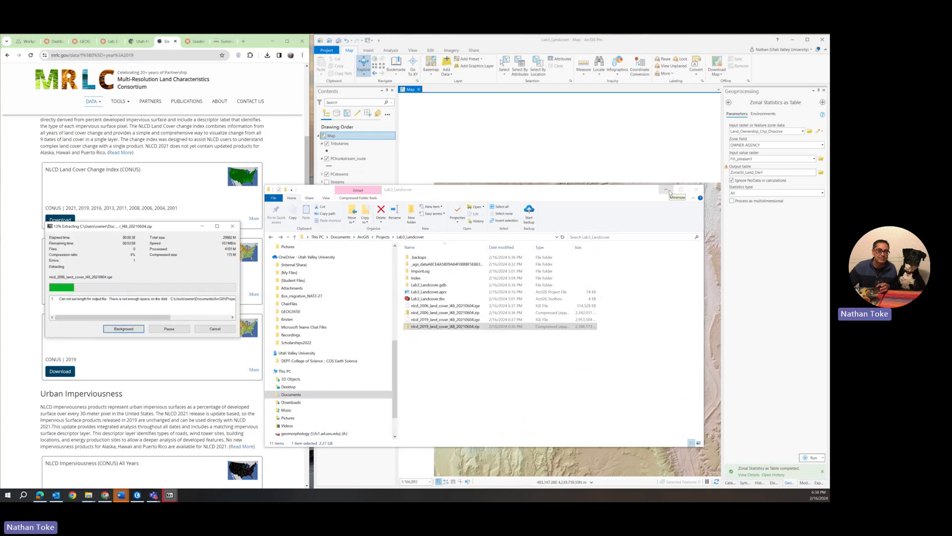
{"action": "left_click", "coordinate": [670, 193]}
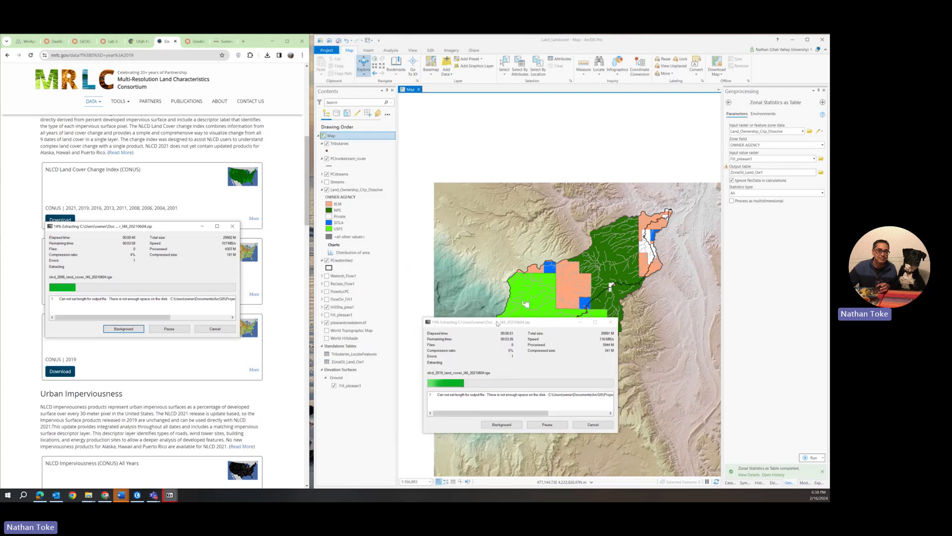
{"action": "left_click_drag", "start_coordinate": [497, 323], "coordinate": [108, 99]}
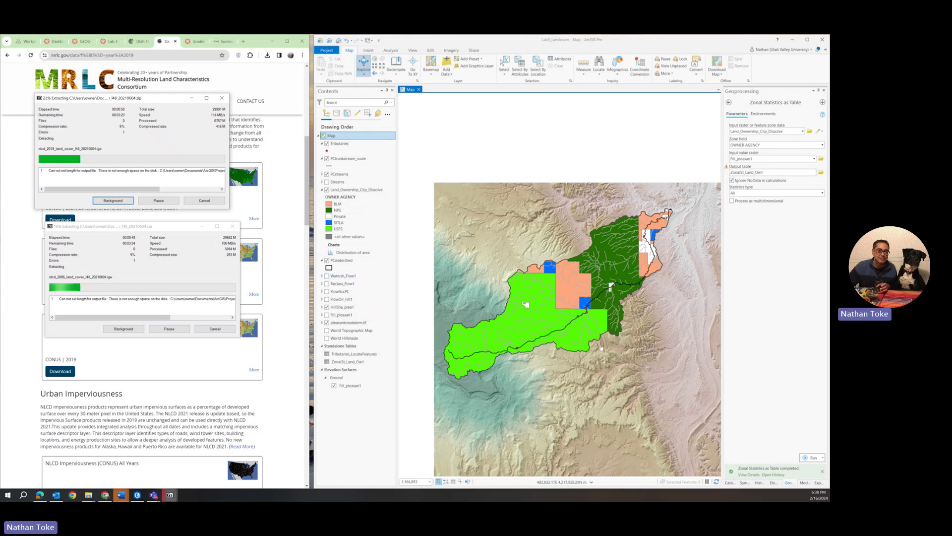
{"action": "left_click_drag", "start_coordinate": [601, 348], "coordinate": [593, 305]}
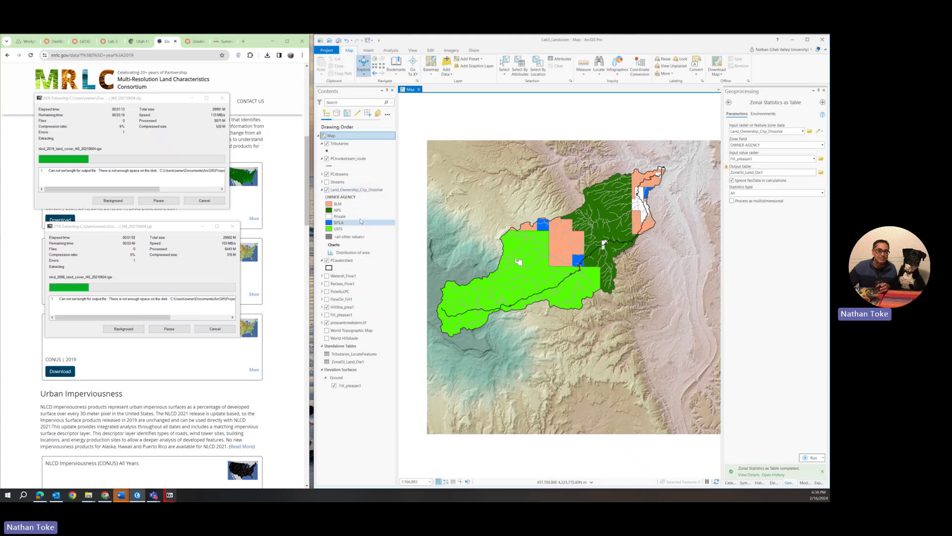
Set Land_Ownership_Clip_Dissolve transparency to 50%, then zoom and pan to check the terrain beneath
{"action": "left_click", "coordinate": [351, 191]}
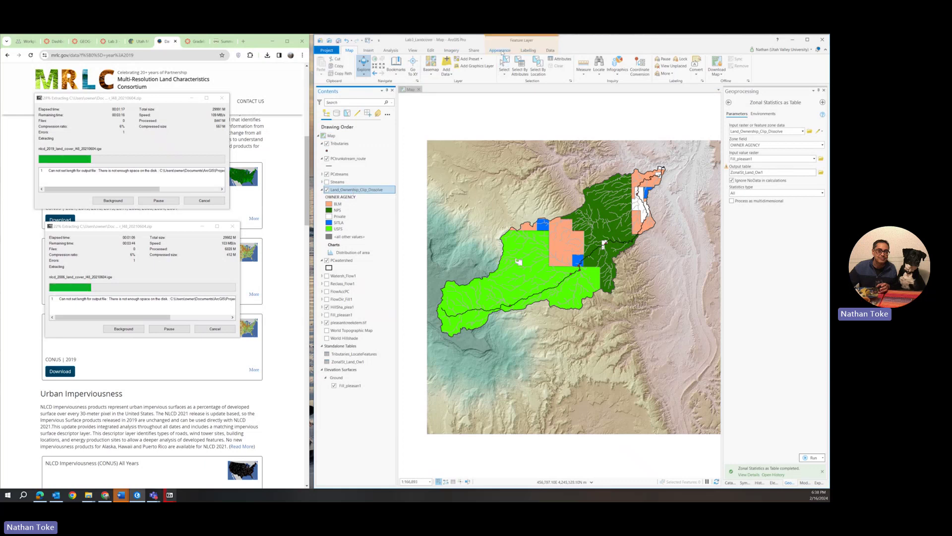
{"action": "left_click", "coordinate": [500, 51]}
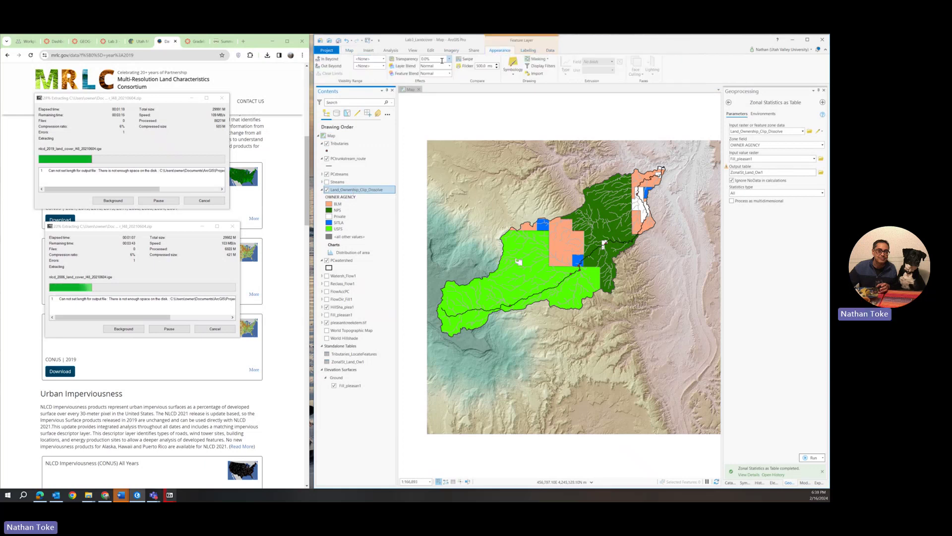
{"action": "type", "text": "50"}
{"action": "key", "text": "Return"}
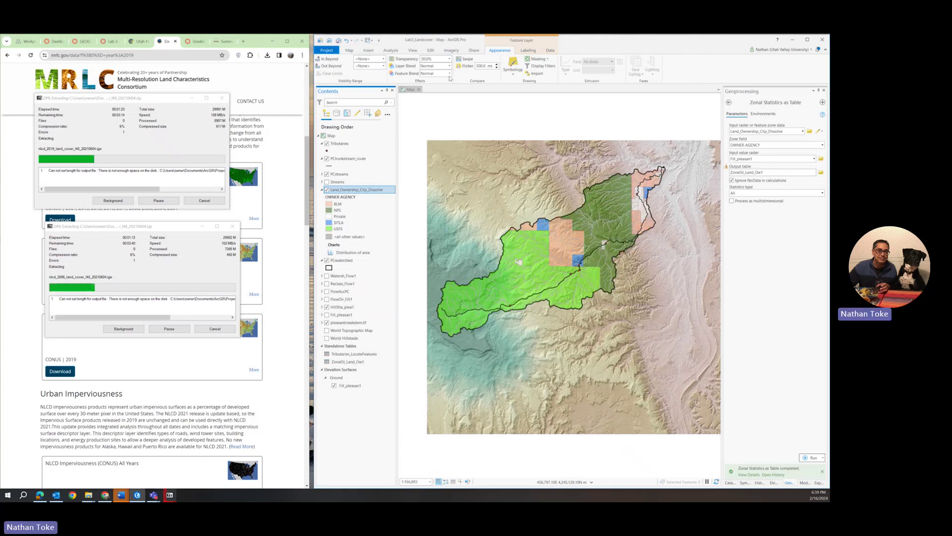
{"action": "scroll", "coordinate": [530, 280], "scroll_direction": "up", "scroll_amount": 3}
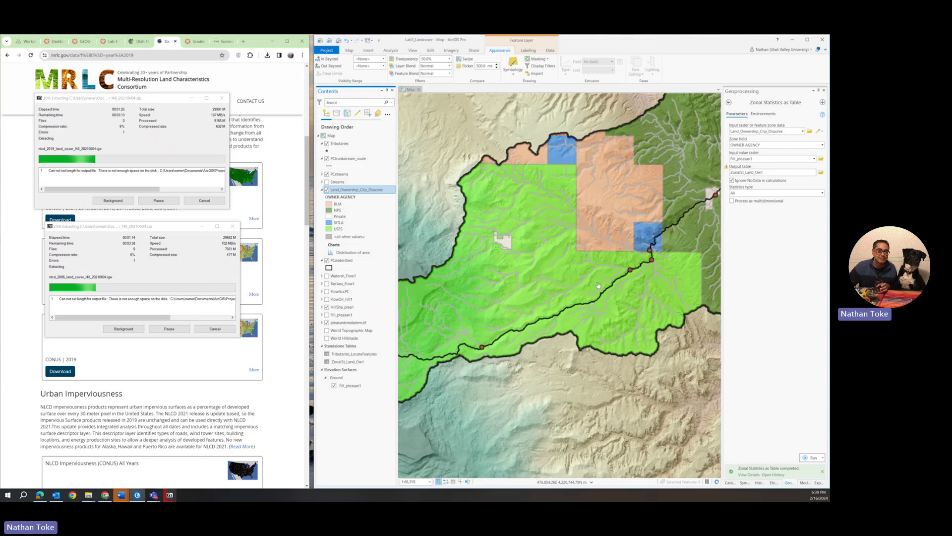
{"action": "scroll", "coordinate": [624, 287], "scroll_direction": "up", "scroll_amount": 3}
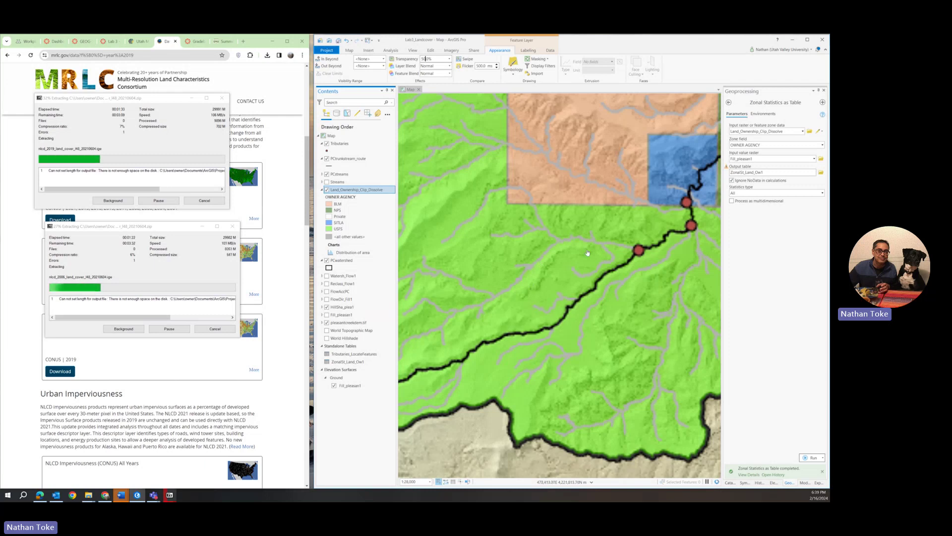
{"action": "left_click_drag", "start_coordinate": [705, 190], "coordinate": [561, 285]}
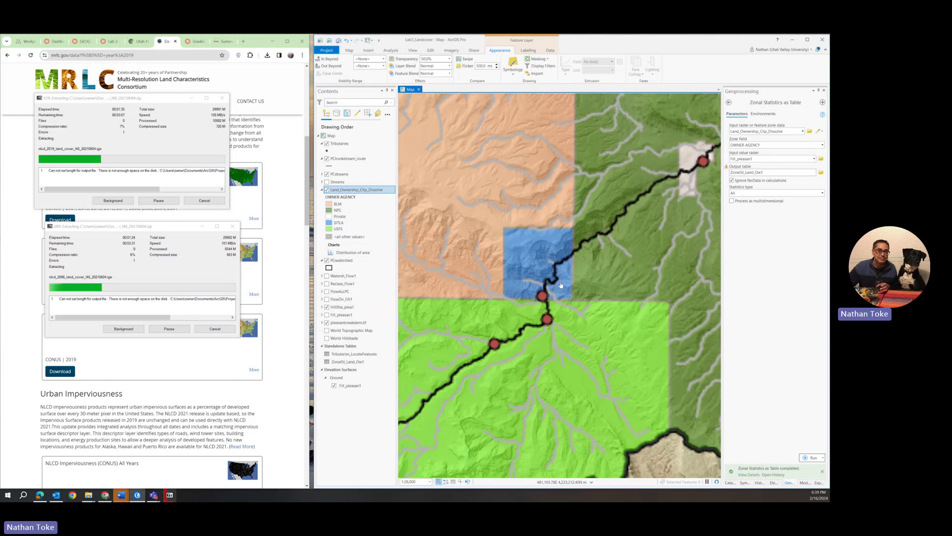
{"action": "scroll", "coordinate": [556, 272], "scroll_direction": "down", "scroll_amount": 1}
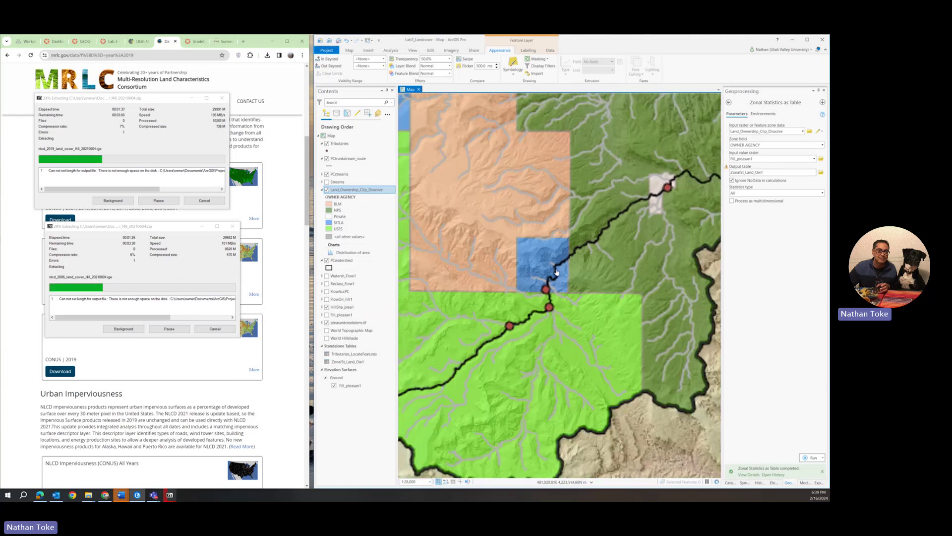
{"action": "scroll", "coordinate": [557, 272], "scroll_direction": "down", "scroll_amount": 4}
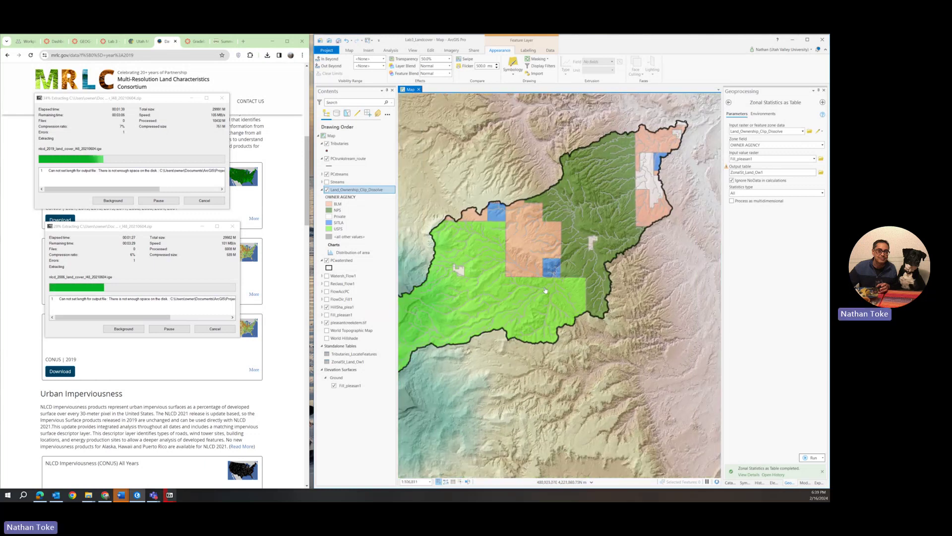
Recentre the watershed and remove the World Hillshade layer from the Contents pane
{"action": "left_click_drag", "start_coordinate": [420, 290], "coordinate": [473, 235]}
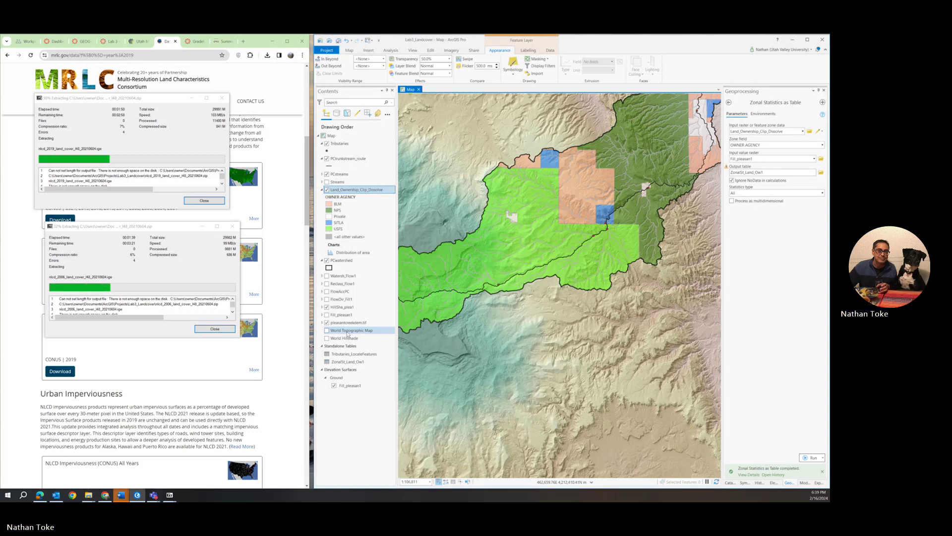
{"action": "right_click", "coordinate": [345, 338]}
{"action": "key", "text": "Escape"}
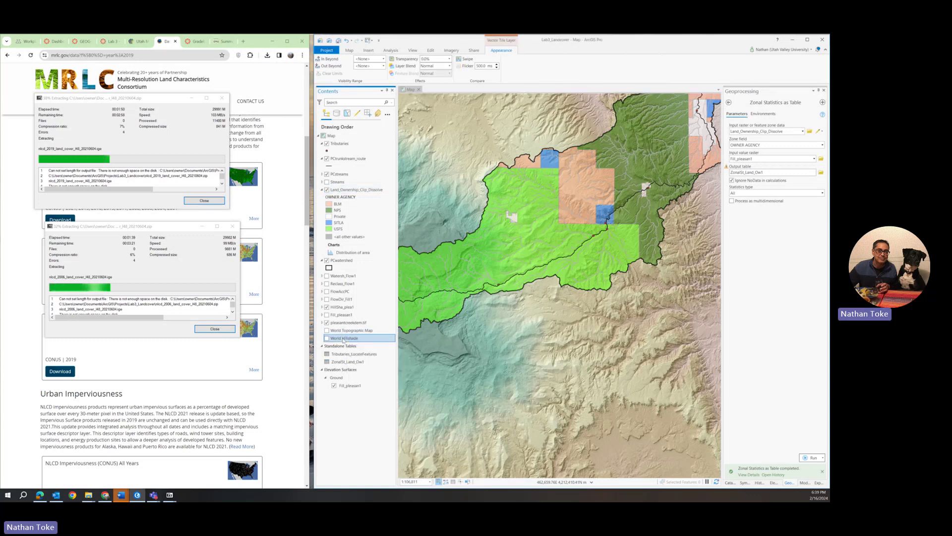
{"action": "right_click", "coordinate": [344, 339]}
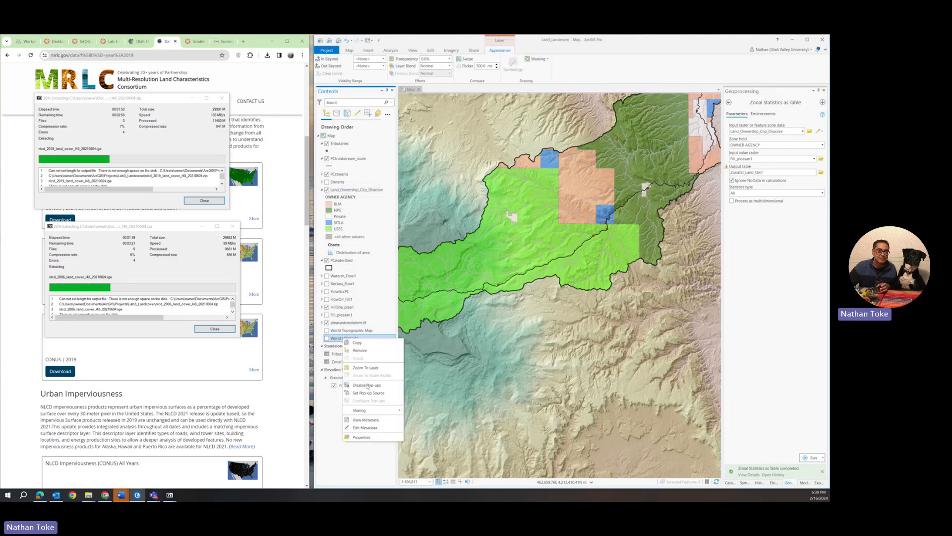
{"action": "left_click", "coordinate": [358, 350]}
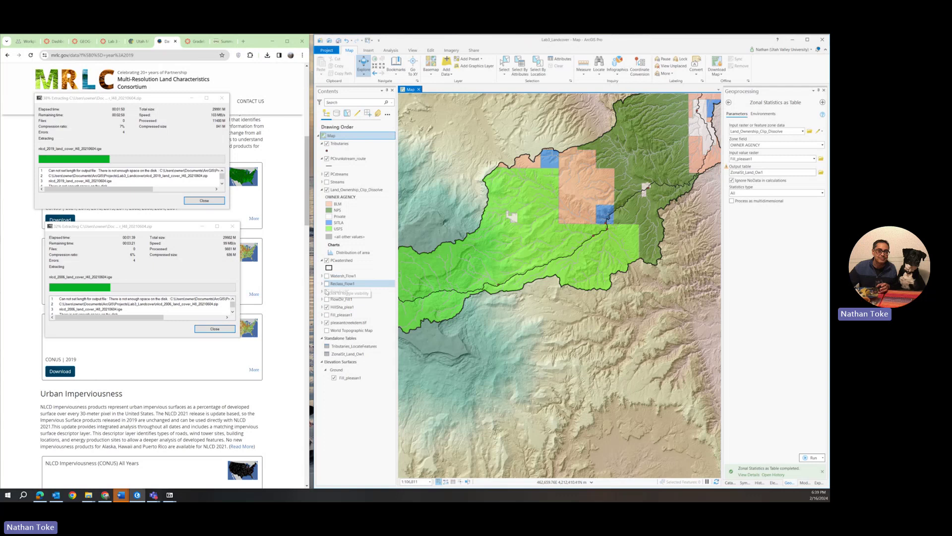
Uncheck pleasantcreekdem.tif to hide the elevation layer and zoom out to the whole watershed
{"action": "left_click", "coordinate": [327, 323]}
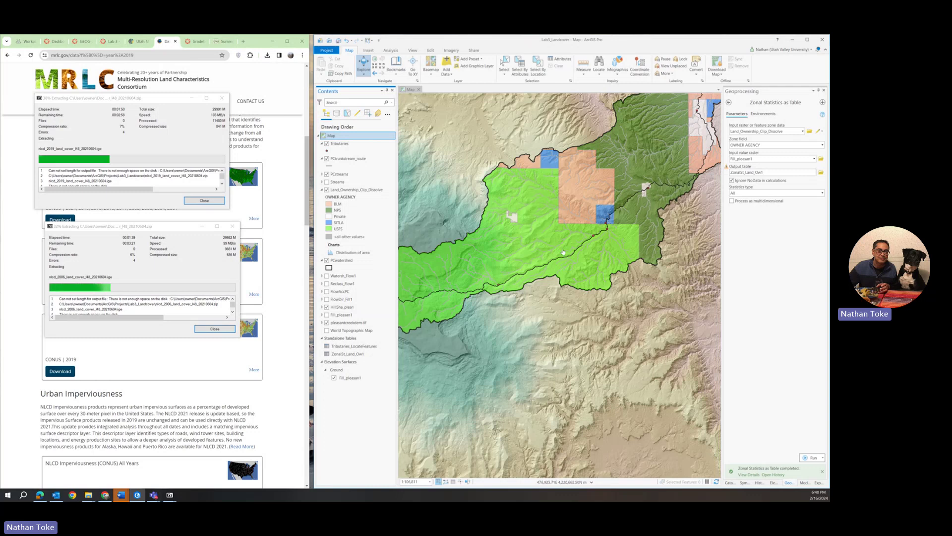
{"action": "scroll", "coordinate": [574, 227], "scroll_direction": "down", "scroll_amount": 3}
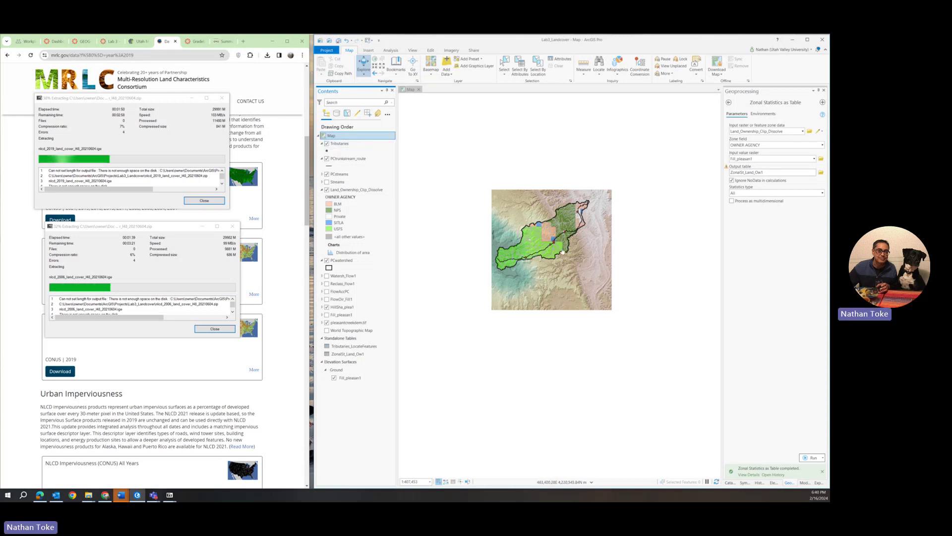
Zoom and pan the map to centre the small white private parcel within the dark-green NPS land
{"action": "scroll", "coordinate": [561, 248], "scroll_direction": "up", "scroll_amount": 5}
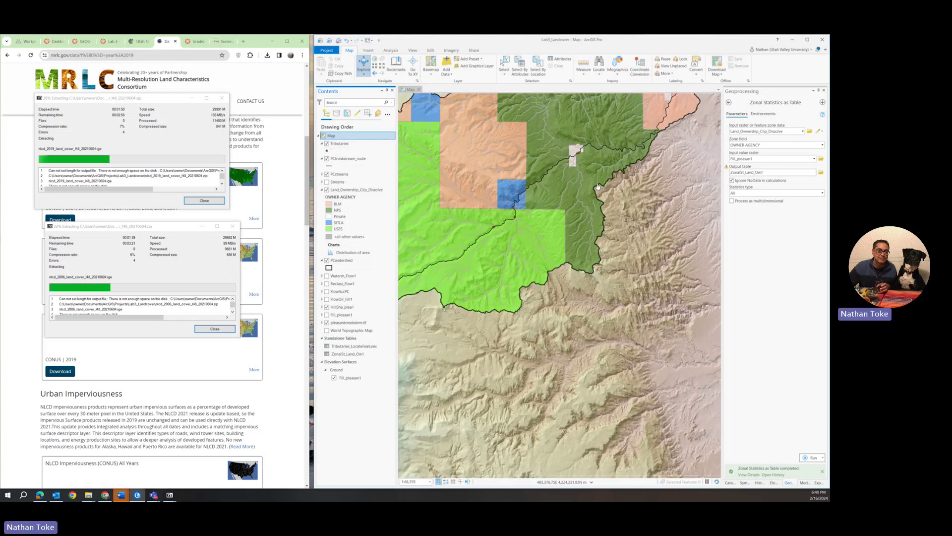
{"action": "left_click_drag", "start_coordinate": [581, 185], "coordinate": [525, 306]}
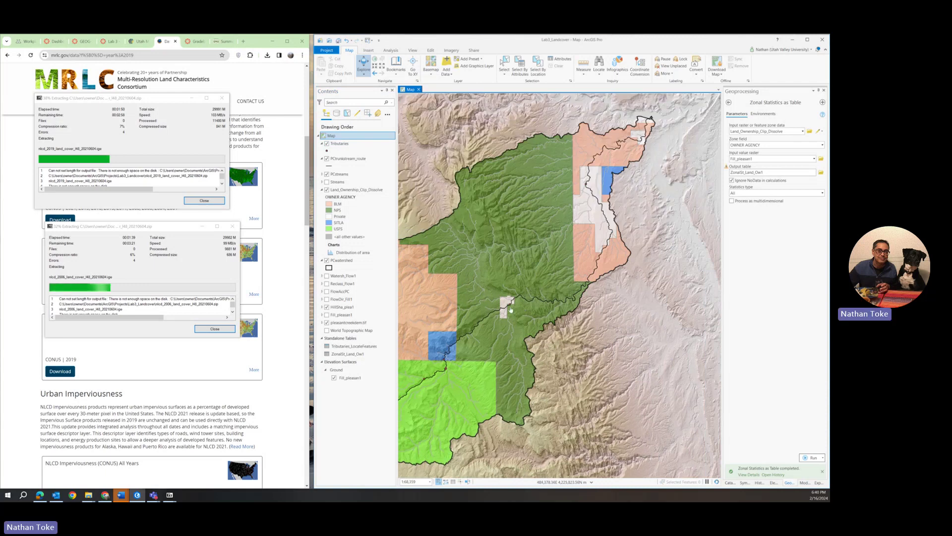
{"action": "scroll", "coordinate": [526, 307], "scroll_direction": "up", "scroll_amount": 3}
{"action": "scroll", "coordinate": [511, 310], "scroll_direction": "up", "scroll_amount": 2}
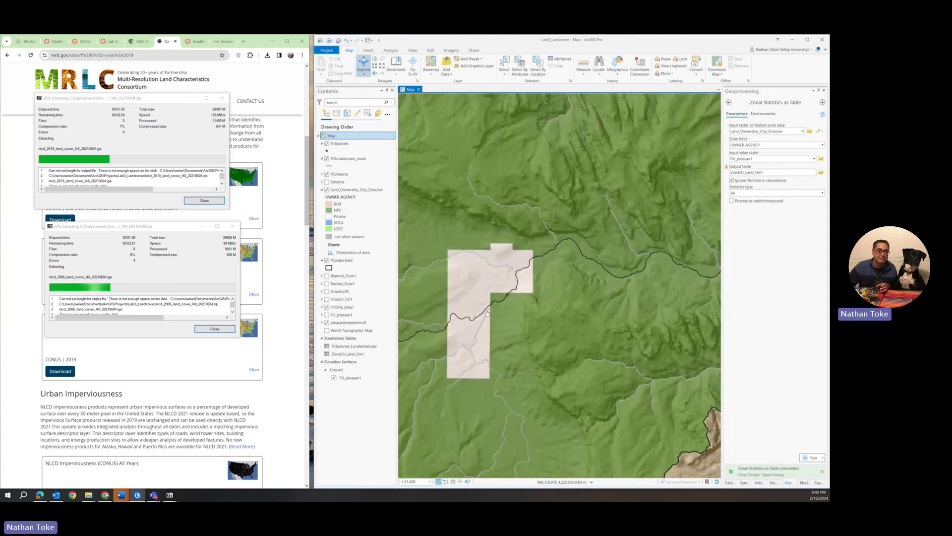
{"action": "left_click_drag", "start_coordinate": [487, 317], "coordinate": [560, 282]}
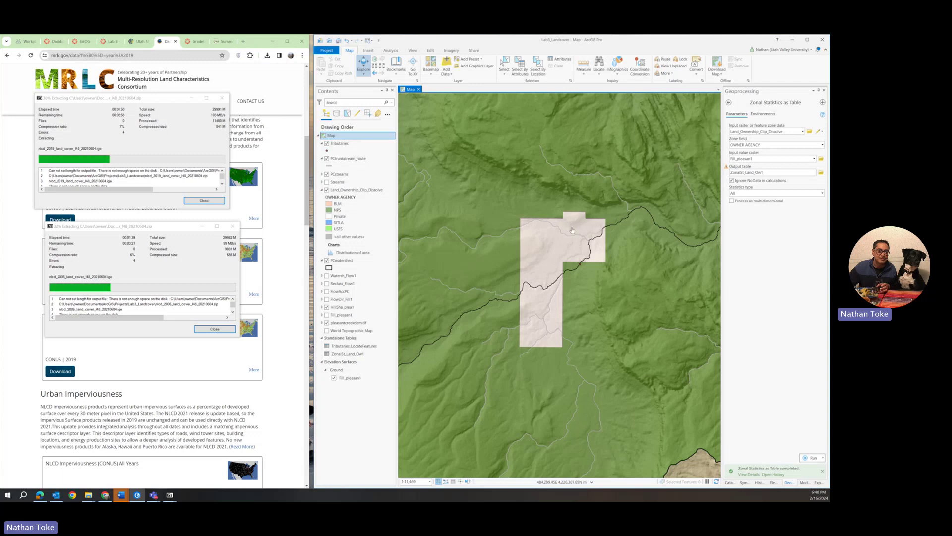
{"action": "scroll", "coordinate": [546, 247], "scroll_direction": "down", "scroll_amount": 2}
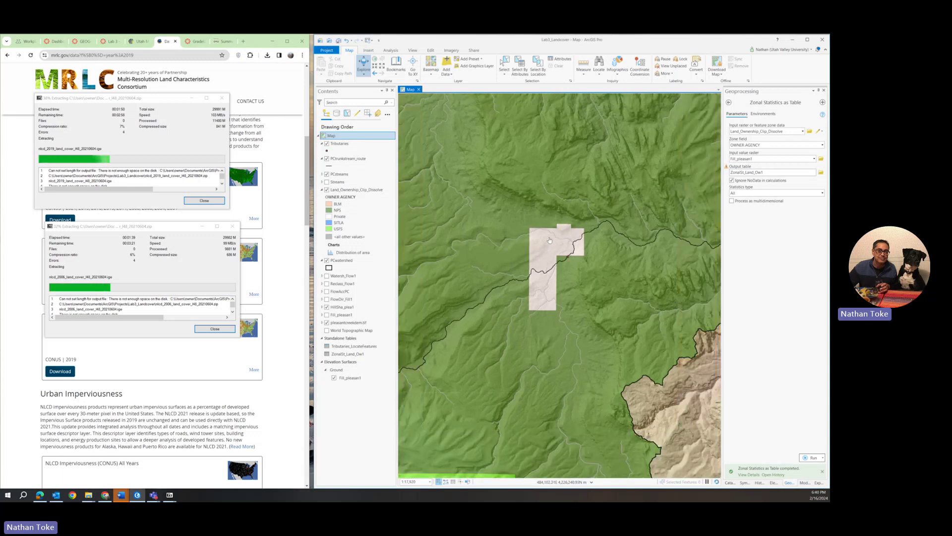
{"action": "scroll", "coordinate": [550, 241], "scroll_direction": "down", "scroll_amount": 4}
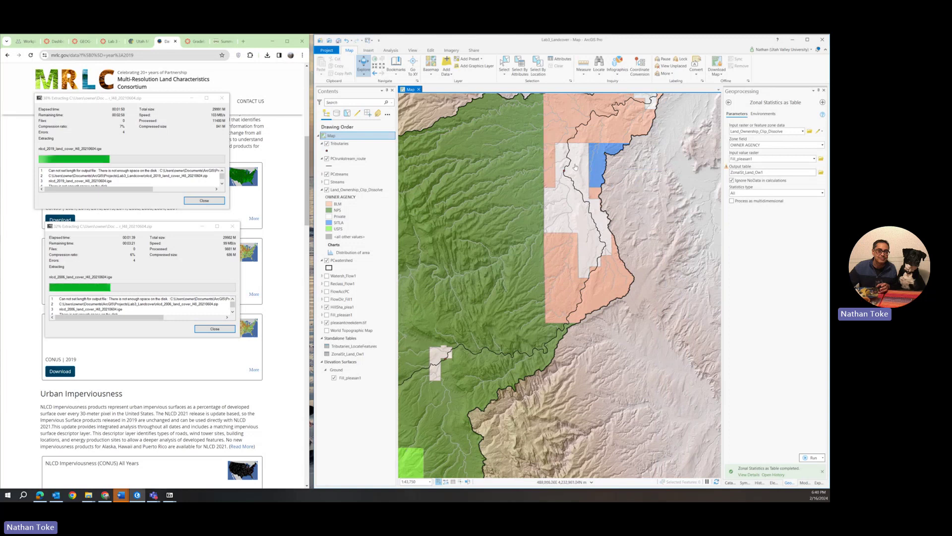
{"action": "left_click_drag", "start_coordinate": [613, 224], "coordinate": [644, 184]}
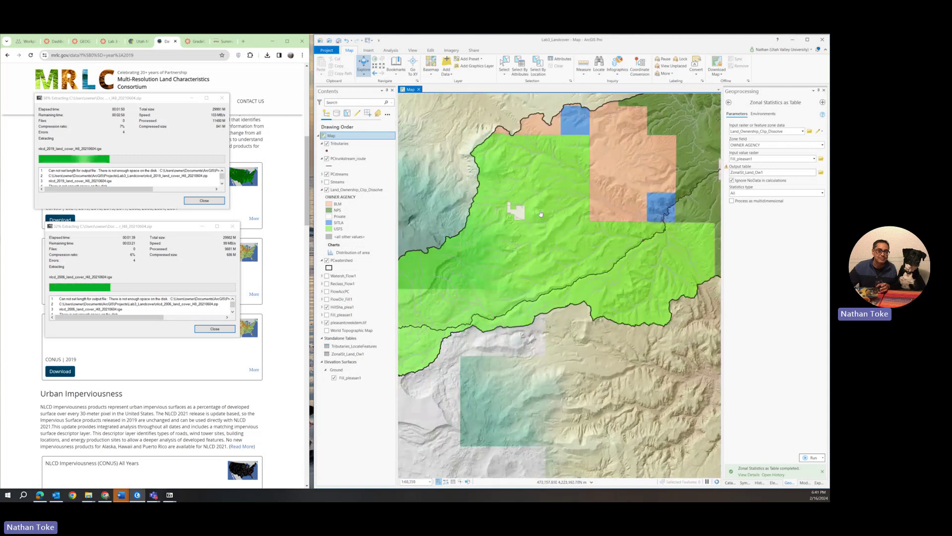
{"action": "left_click_drag", "start_coordinate": [642, 171], "coordinate": [541, 280]}
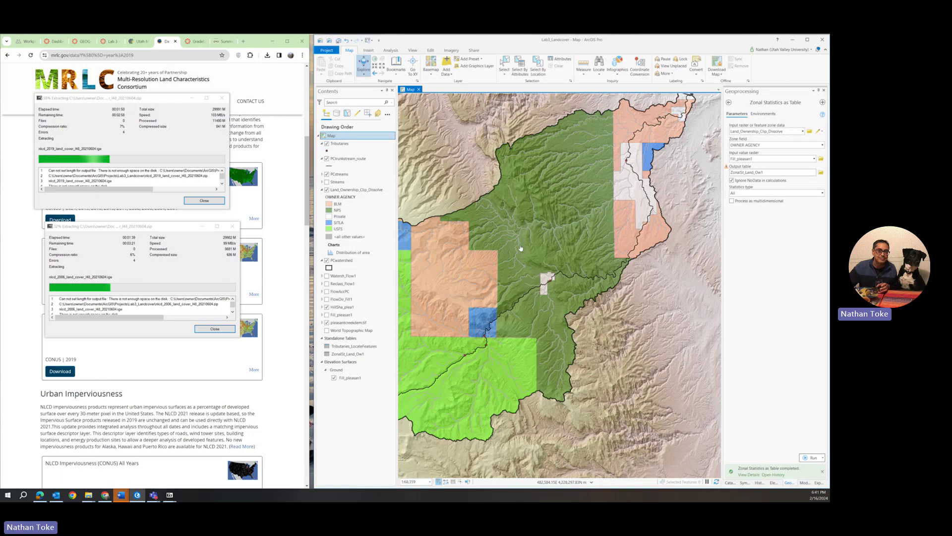
{"action": "left_click_drag", "start_coordinate": [541, 283], "coordinate": [604, 238]}
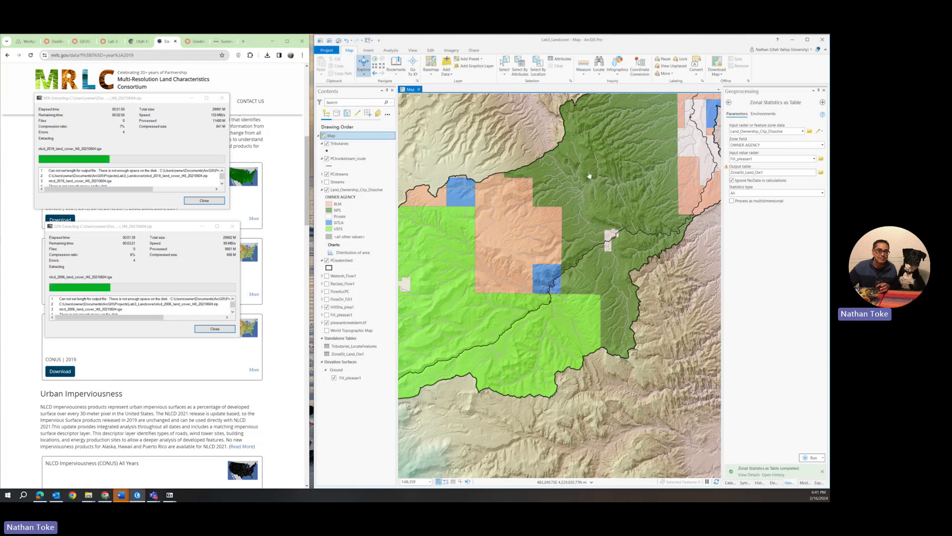
{"action": "scroll", "coordinate": [647, 202], "scroll_direction": "up", "scroll_amount": 3}
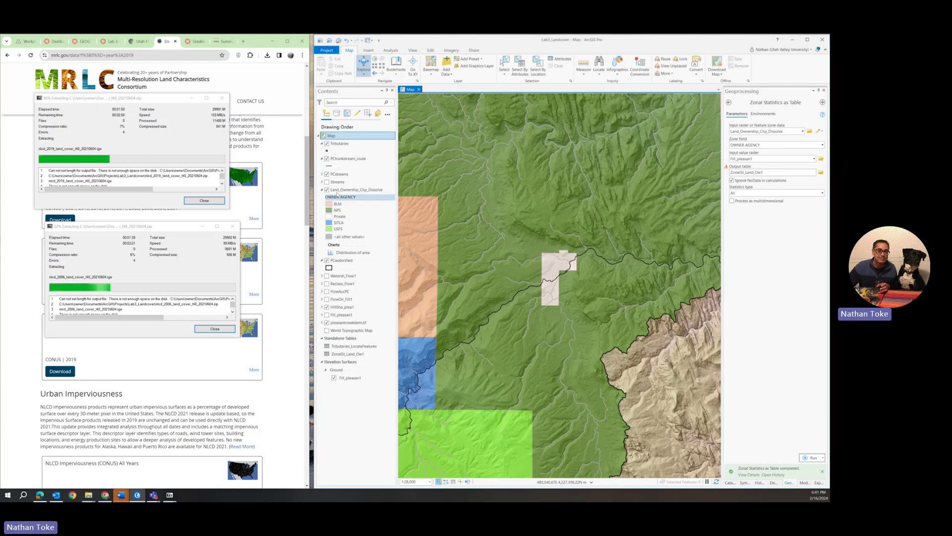
{"action": "left_click", "coordinate": [326, 189]}
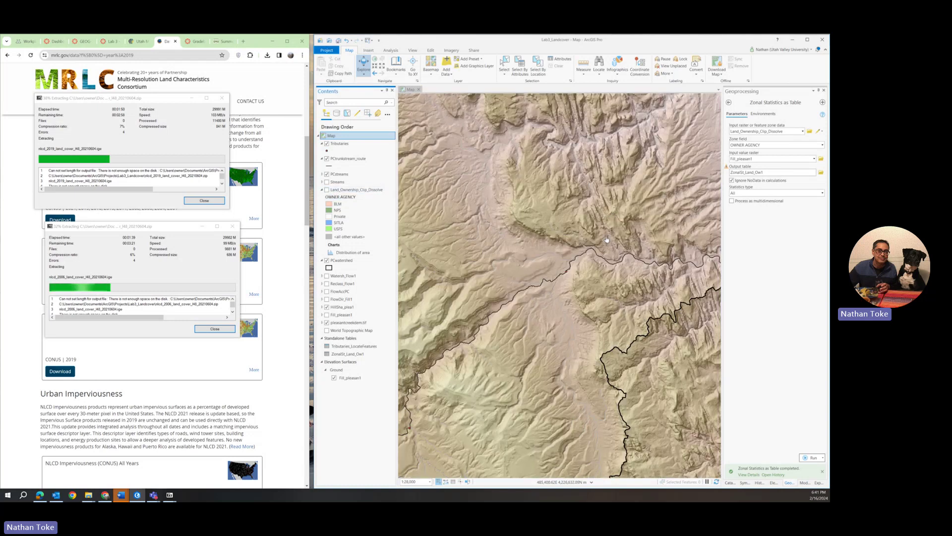
{"action": "left_click_drag", "start_coordinate": [621, 201], "coordinate": [558, 342]}
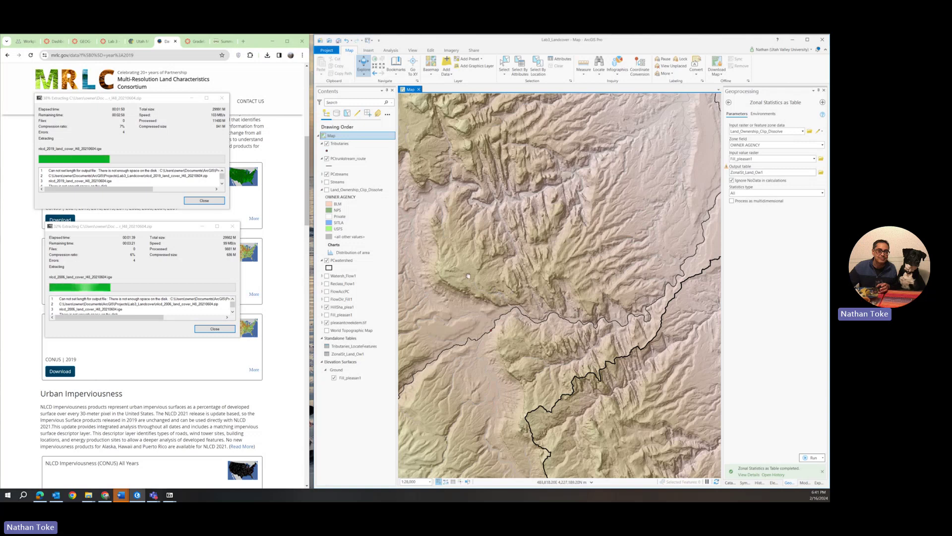
{"action": "left_click_drag", "start_coordinate": [468, 278], "coordinate": [594, 193]}
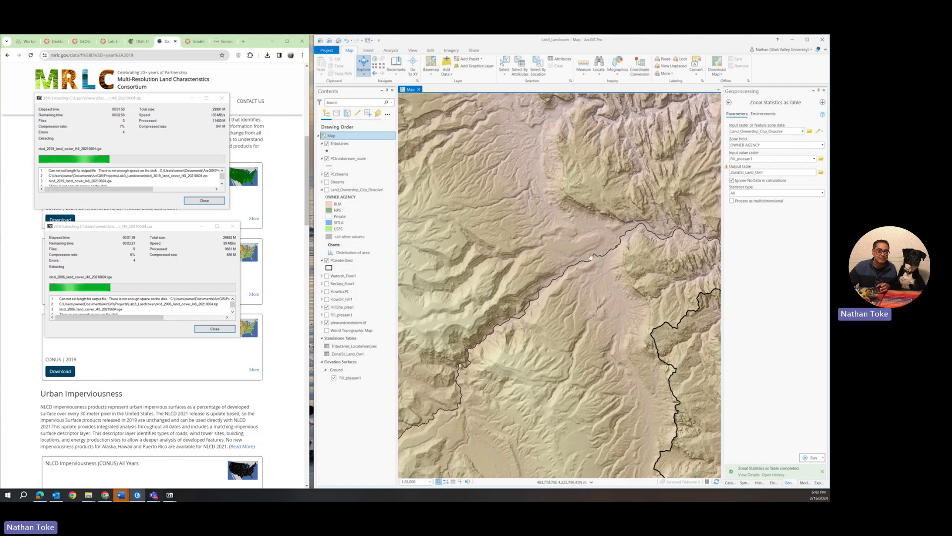
{"action": "scroll", "coordinate": [593, 262], "scroll_direction": "down", "scroll_amount": 2}
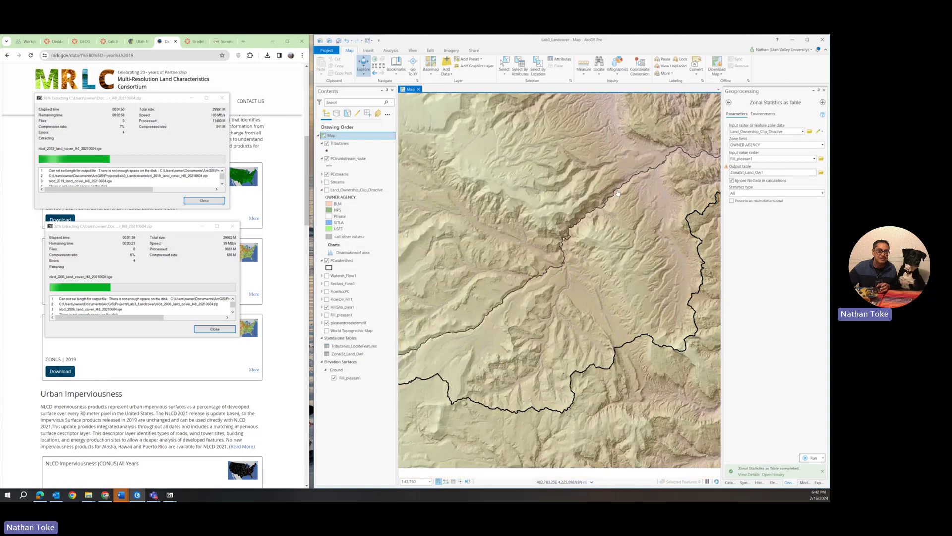
{"action": "left_click_drag", "start_coordinate": [612, 187], "coordinate": [626, 166]}
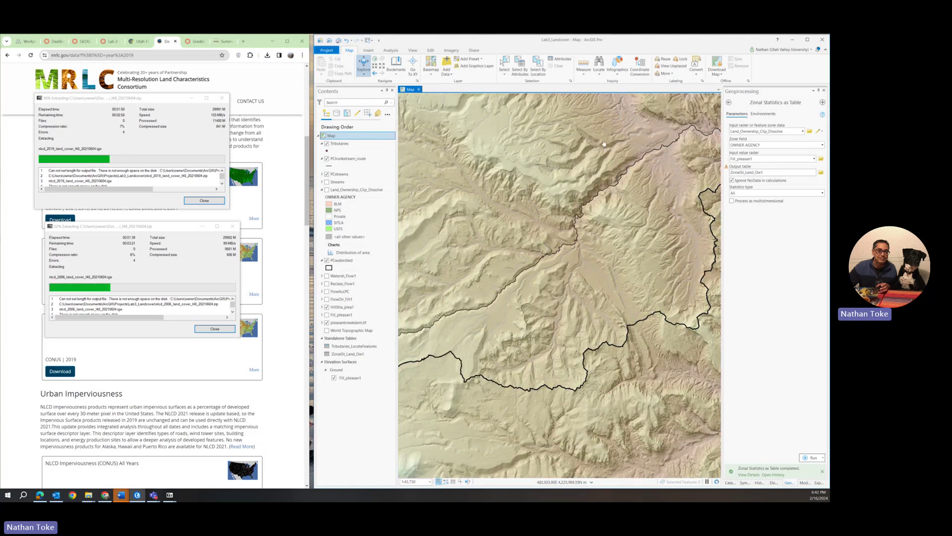
{"action": "scroll", "coordinate": [640, 247], "scroll_direction": "down", "scroll_amount": 4}
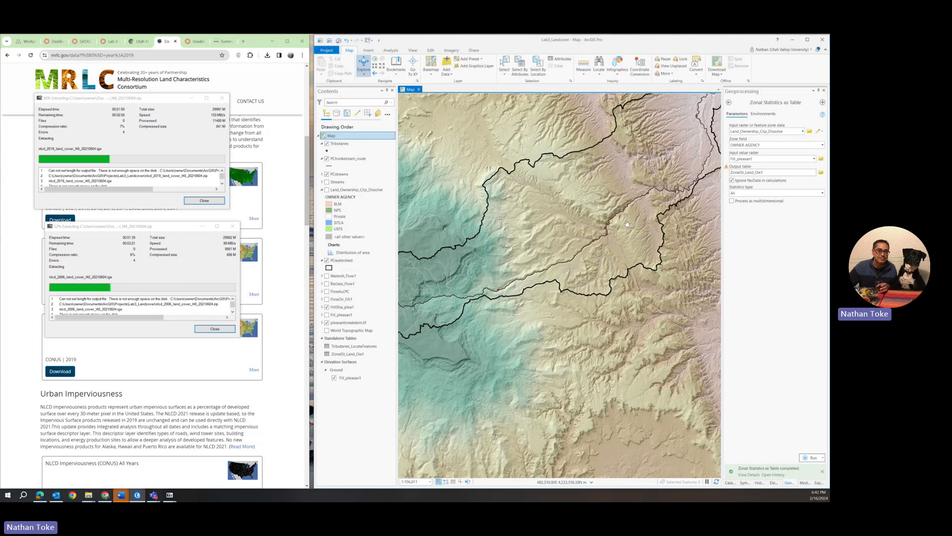
{"action": "scroll", "coordinate": [627, 224], "scroll_direction": "up", "scroll_amount": 5}
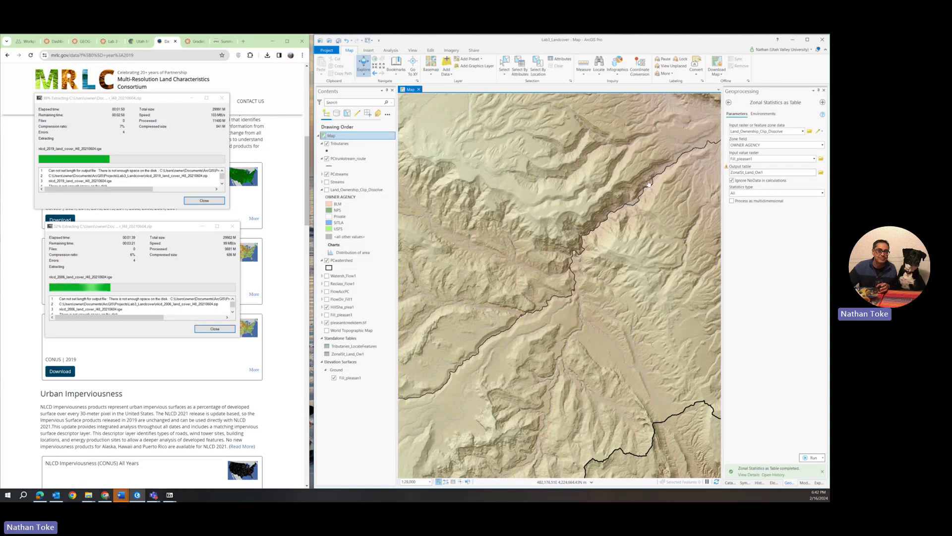
{"action": "key", "text": "Up"}
{"action": "key", "text": "Right"}
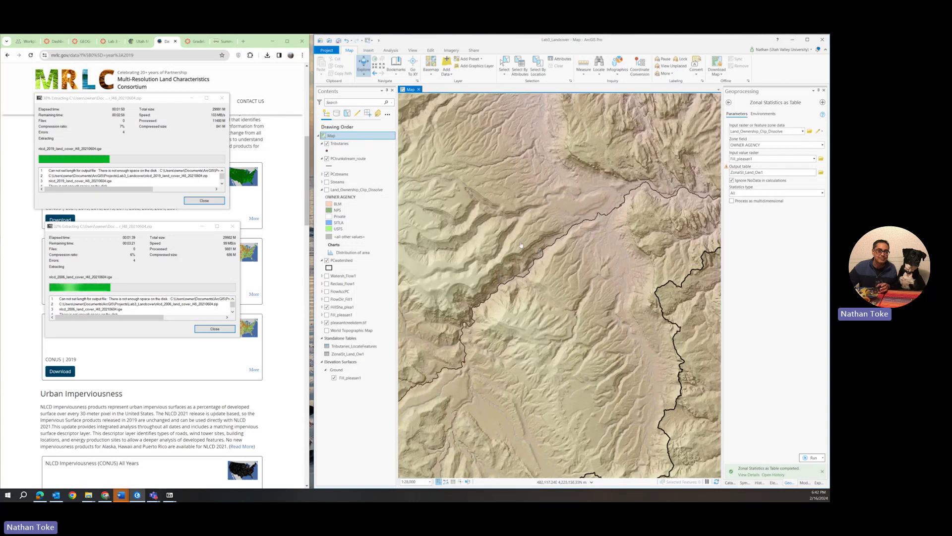
{"action": "key", "text": "Down"}
{"action": "key", "text": "Left"}
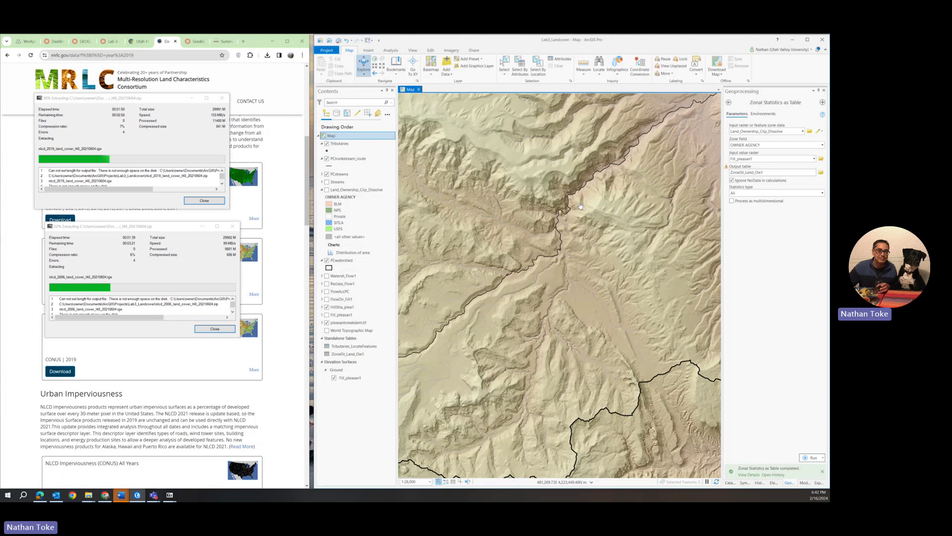
{"action": "scroll", "coordinate": [559, 224], "scroll_direction": "down", "scroll_amount": 3}
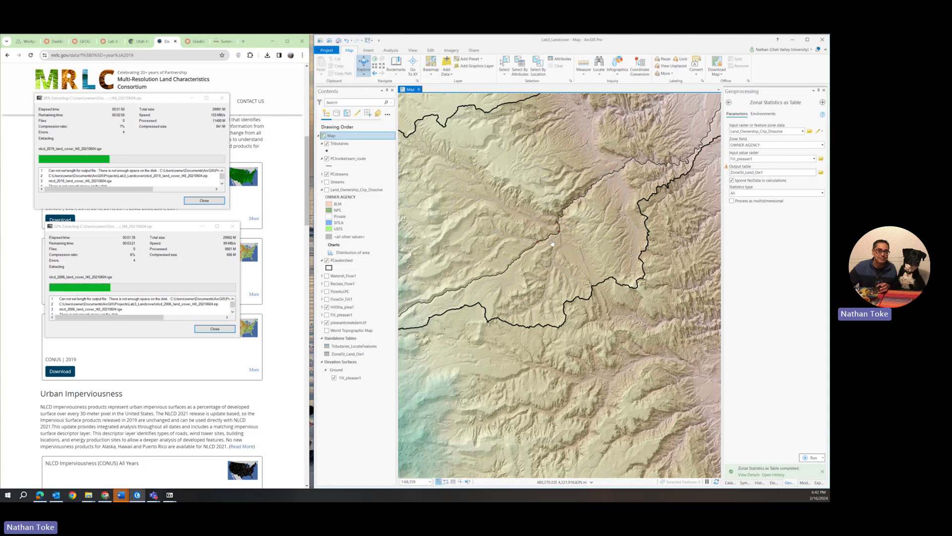
{"action": "scroll", "coordinate": [552, 244], "scroll_direction": "up", "scroll_amount": 4}
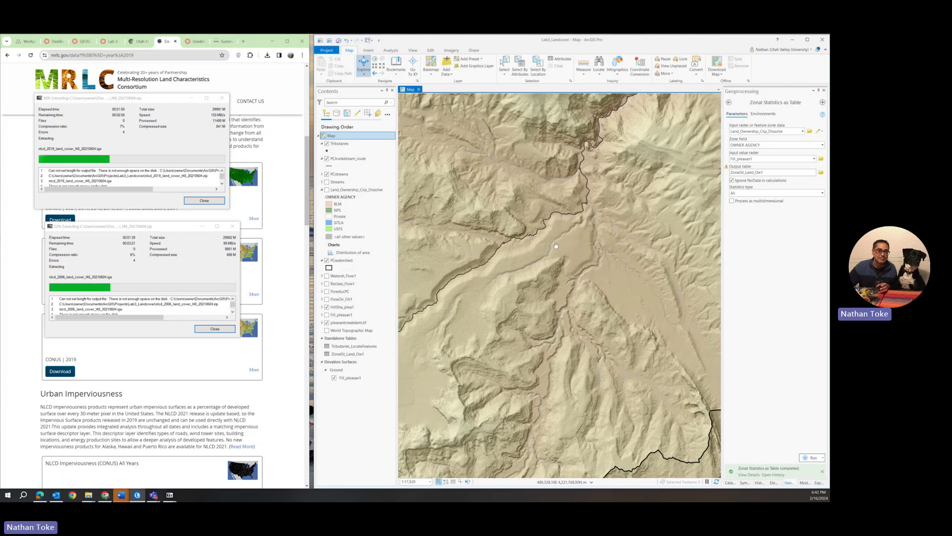
{"action": "left_click_drag", "start_coordinate": [555, 245], "coordinate": [601, 203]}
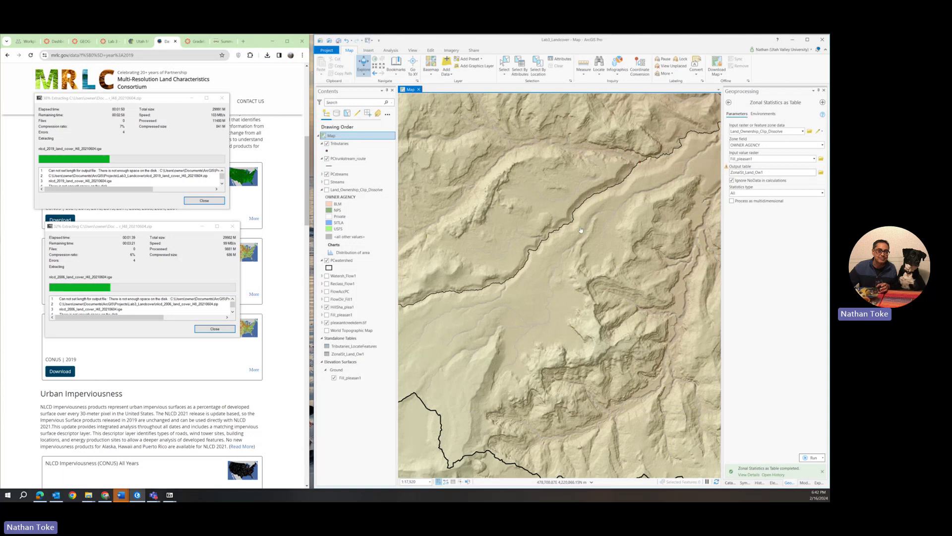
{"action": "scroll", "coordinate": [574, 214], "scroll_direction": "down", "scroll_amount": 3}
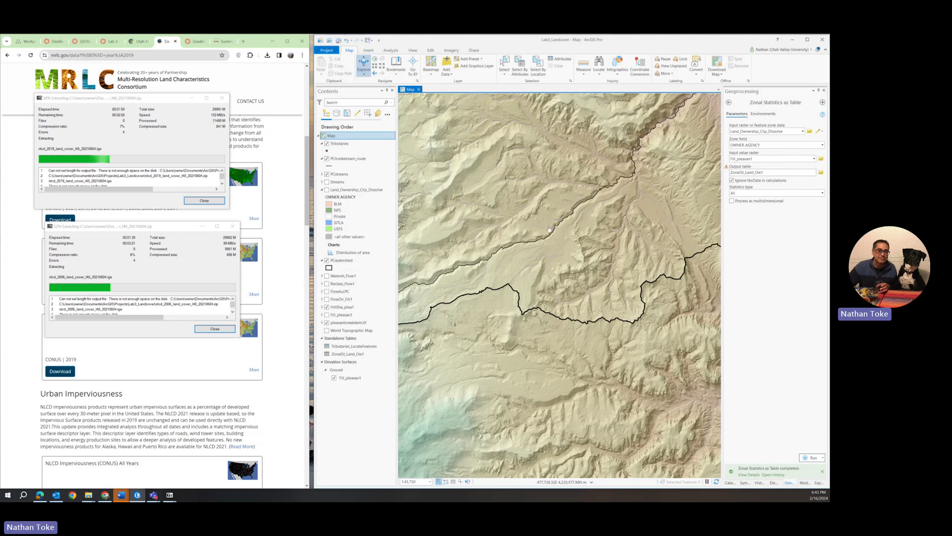
{"action": "left_click_drag", "start_coordinate": [550, 229], "coordinate": [566, 215]}
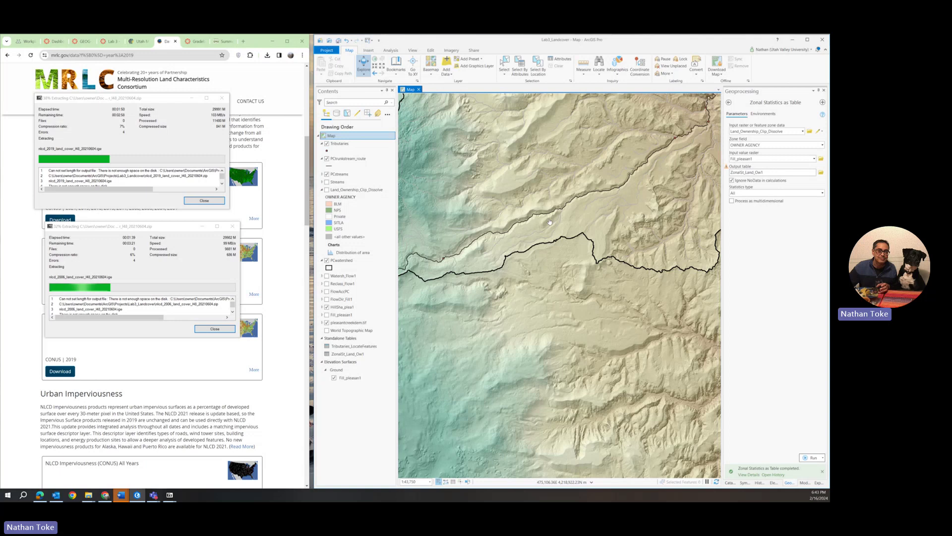
{"action": "left_click_drag", "start_coordinate": [546, 215], "coordinate": [634, 191]}
{"action": "left_click_drag", "start_coordinate": [544, 238], "coordinate": [646, 195]}
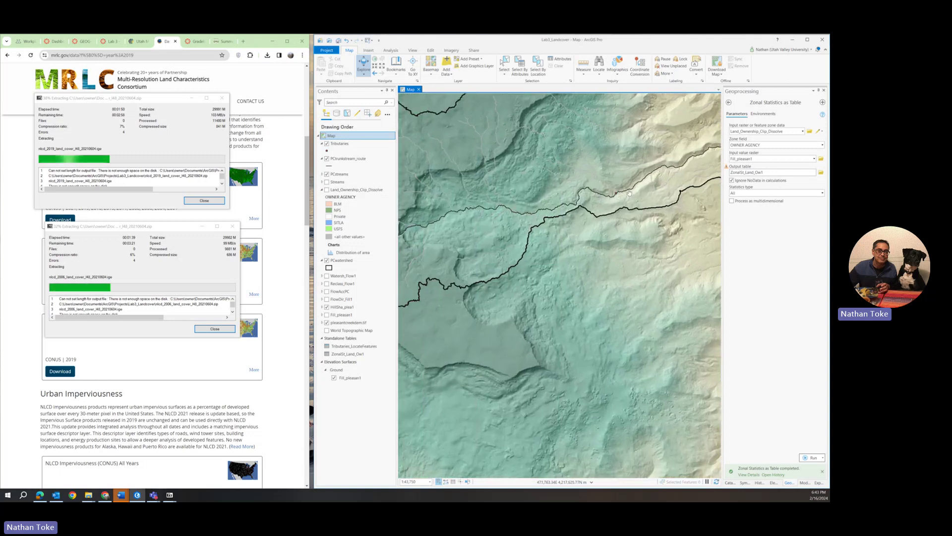
{"action": "scroll", "coordinate": [513, 208], "scroll_direction": "up", "scroll_amount": 3}
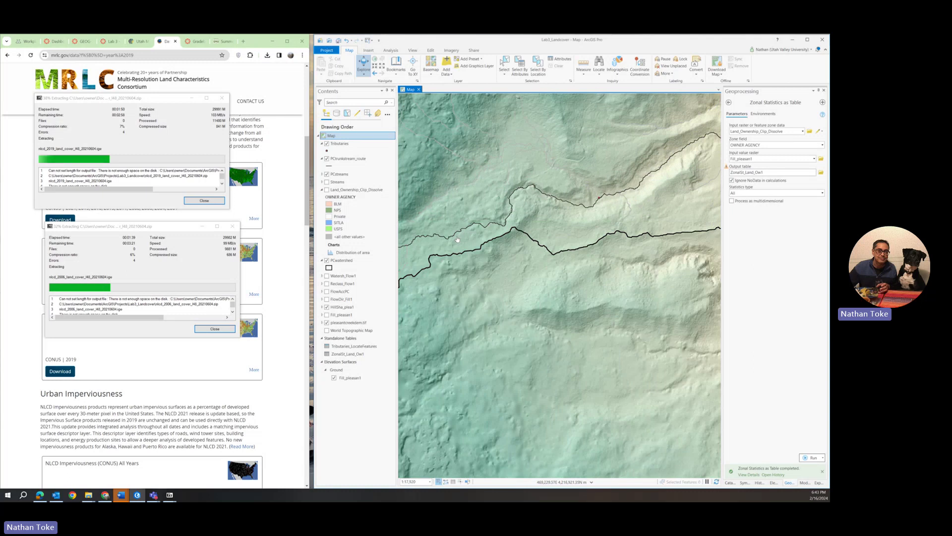
{"action": "left_click_drag", "start_coordinate": [457, 239], "coordinate": [577, 237]}
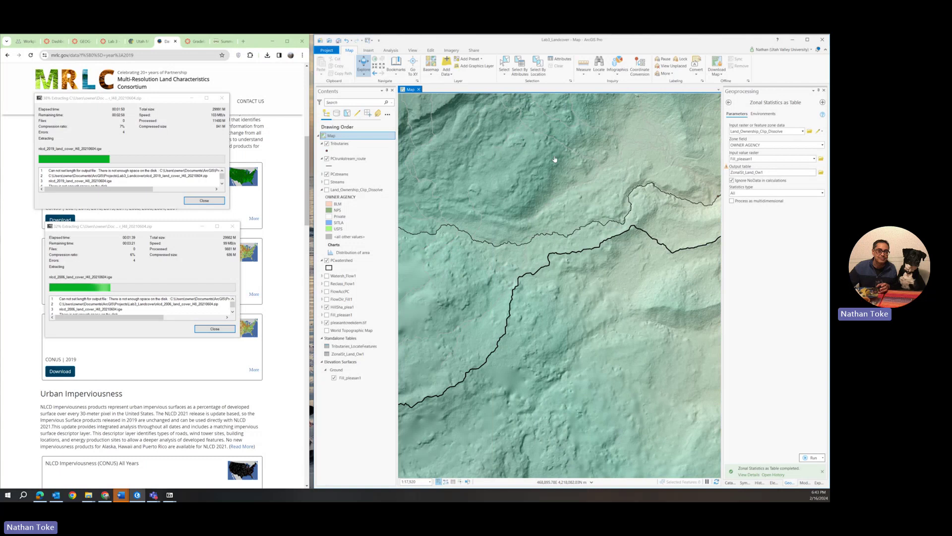
{"action": "scroll", "coordinate": [486, 229], "scroll_direction": "down", "scroll_amount": 2}
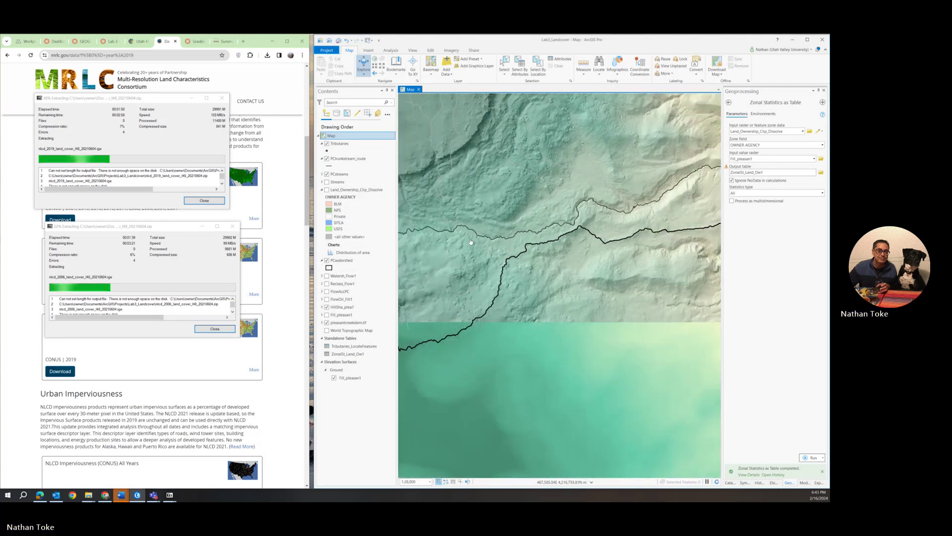
{"action": "left_click_drag", "start_coordinate": [577, 239], "coordinate": [494, 247]}
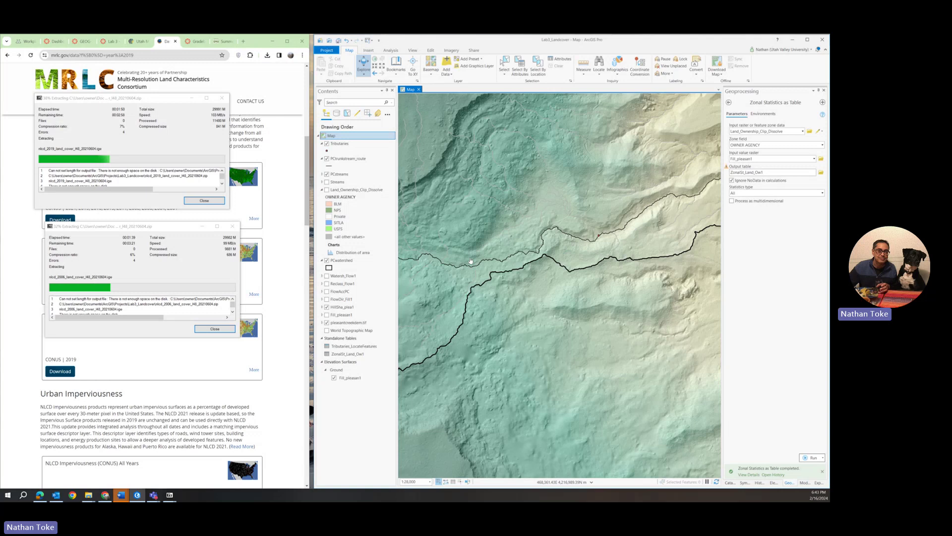
{"action": "left_click_drag", "start_coordinate": [480, 251], "coordinate": [610, 259]}
{"action": "scroll", "coordinate": [610, 260], "scroll_direction": "down", "scroll_amount": 3}
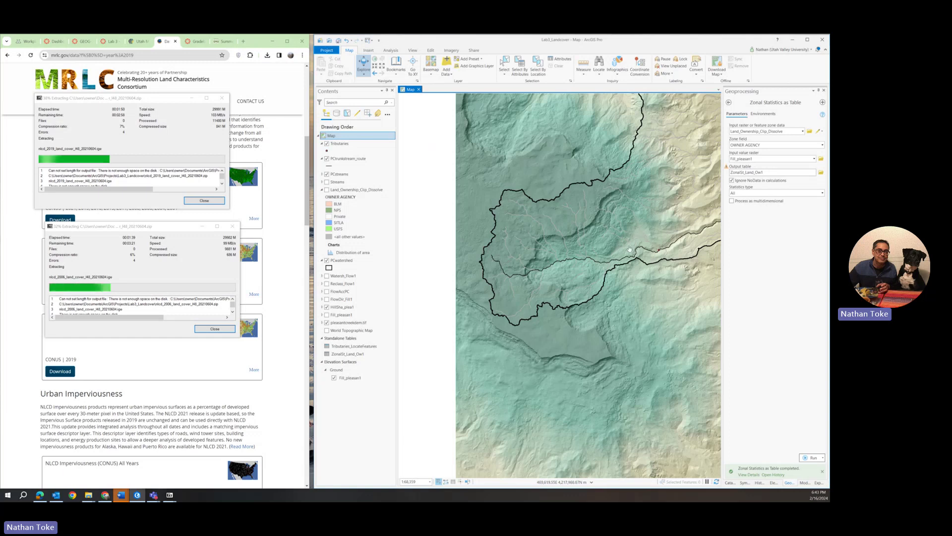
{"action": "scroll", "coordinate": [650, 250], "scroll_direction": "up", "scroll_amount": 4}
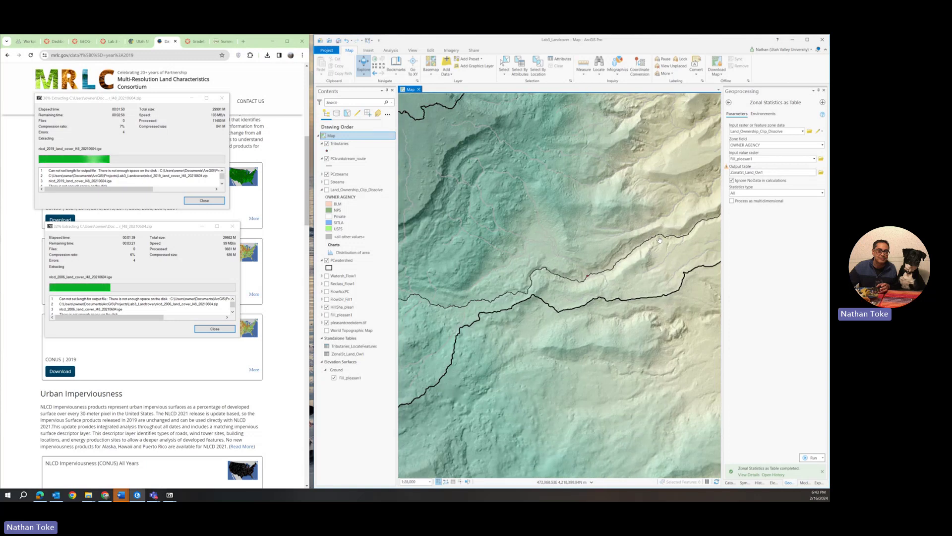
{"action": "left_click_drag", "start_coordinate": [657, 238], "coordinate": [637, 242]}
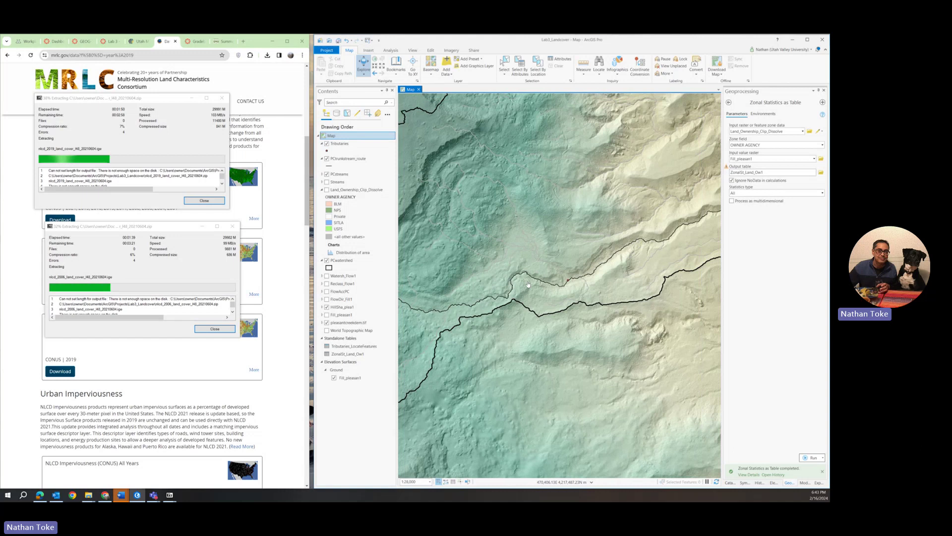
{"action": "scroll", "coordinate": [529, 285], "scroll_direction": "up", "scroll_amount": 4}
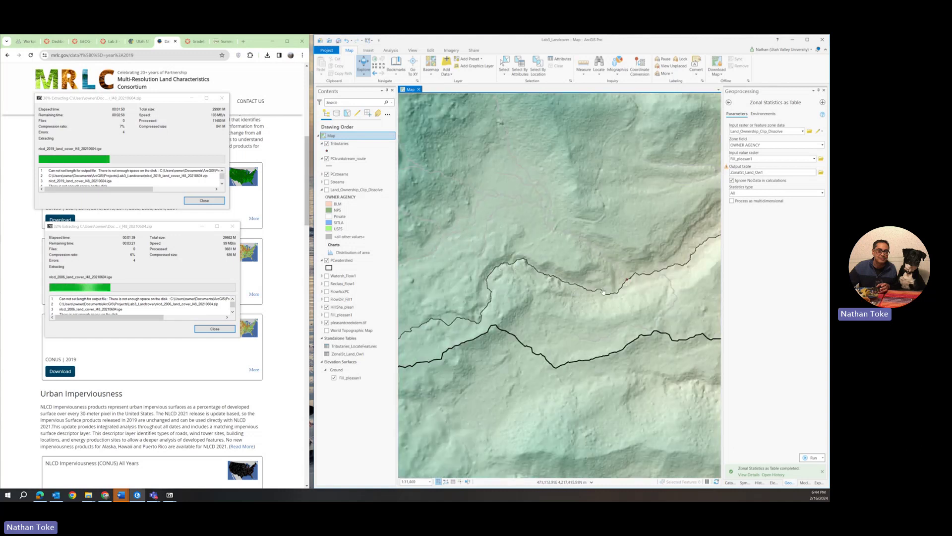
{"action": "scroll", "coordinate": [603, 292], "scroll_direction": "down", "scroll_amount": 1}
{"action": "scroll", "coordinate": [603, 292], "scroll_direction": "down", "scroll_amount": 3}
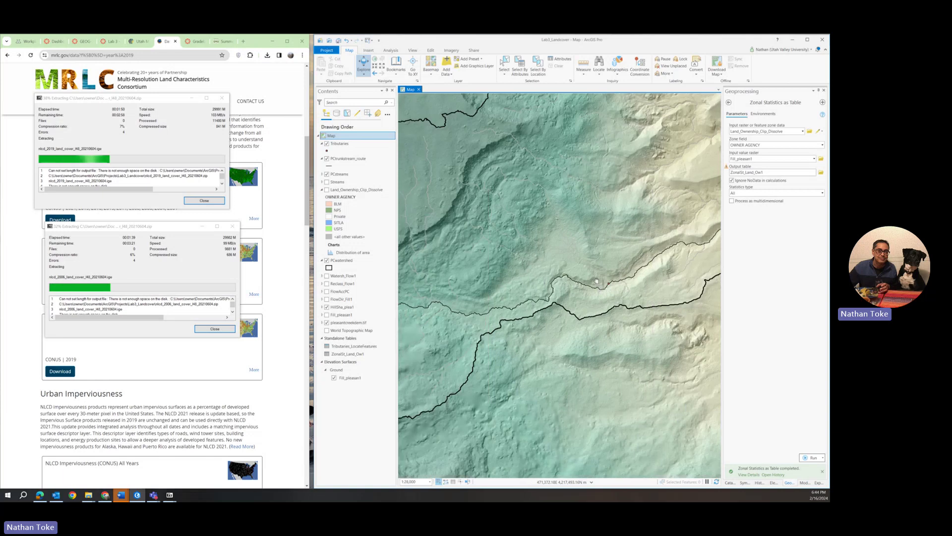
{"action": "left_click_drag", "start_coordinate": [520, 262], "coordinate": [488, 269]}
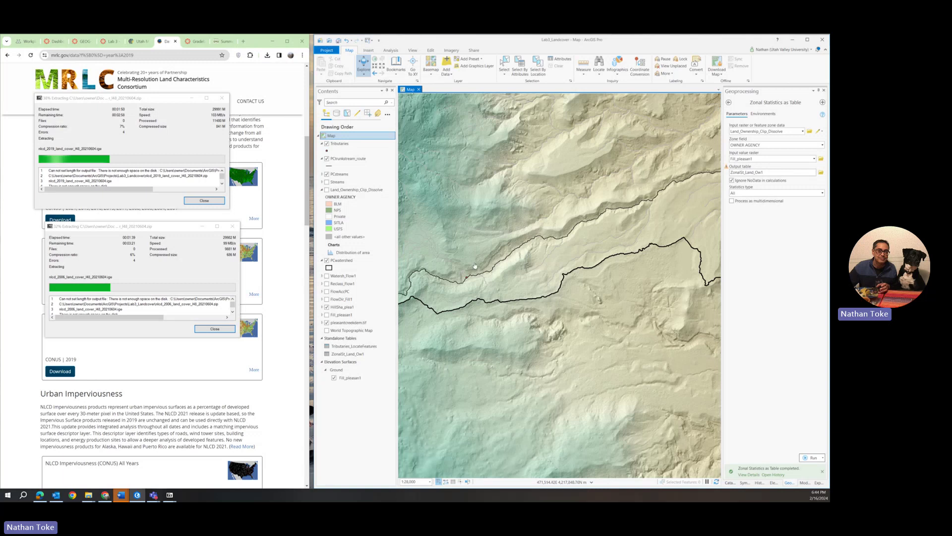
{"action": "scroll", "coordinate": [475, 266], "scroll_direction": "down", "scroll_amount": 3}
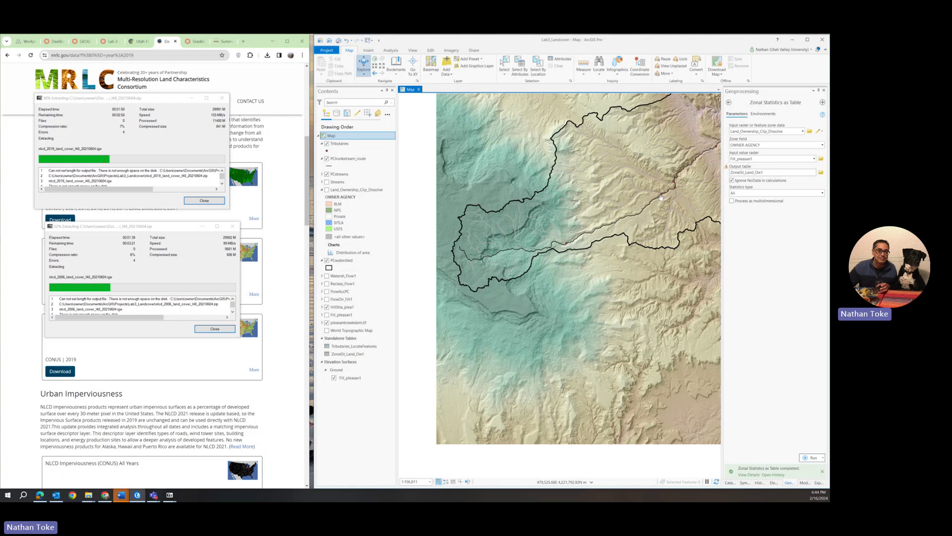
{"action": "scroll", "coordinate": [664, 204], "scroll_direction": "up", "scroll_amount": 2}
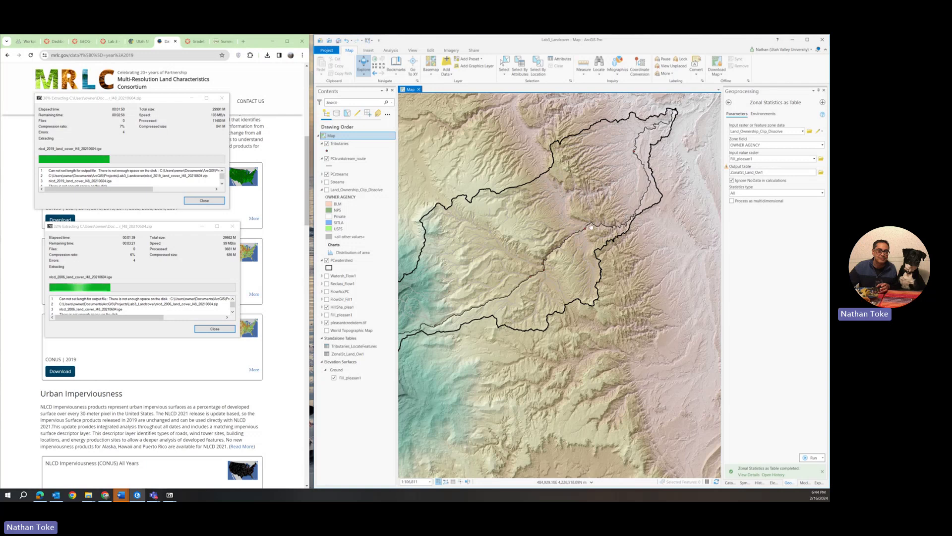
{"action": "left_click_drag", "start_coordinate": [550, 258], "coordinate": [597, 225]}
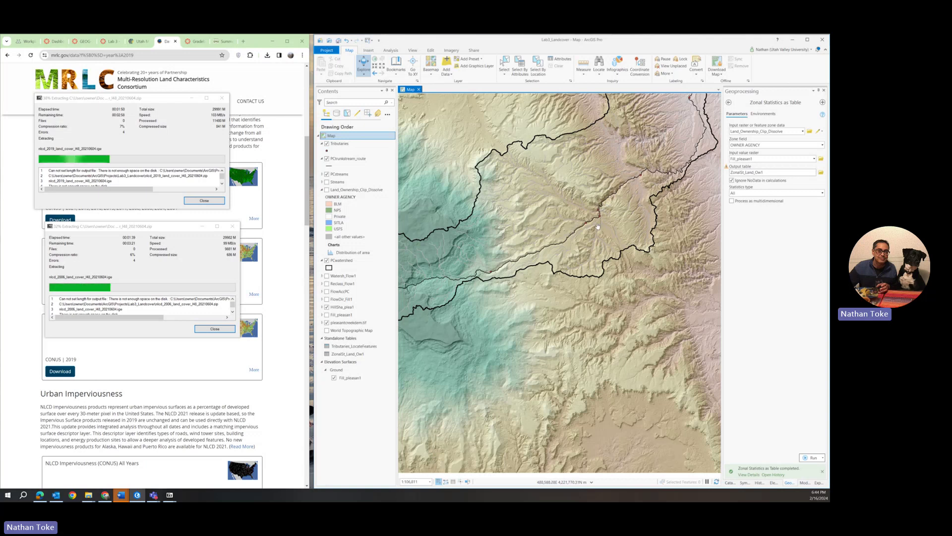
{"action": "scroll", "coordinate": [598, 227], "scroll_direction": "up", "scroll_amount": 4}
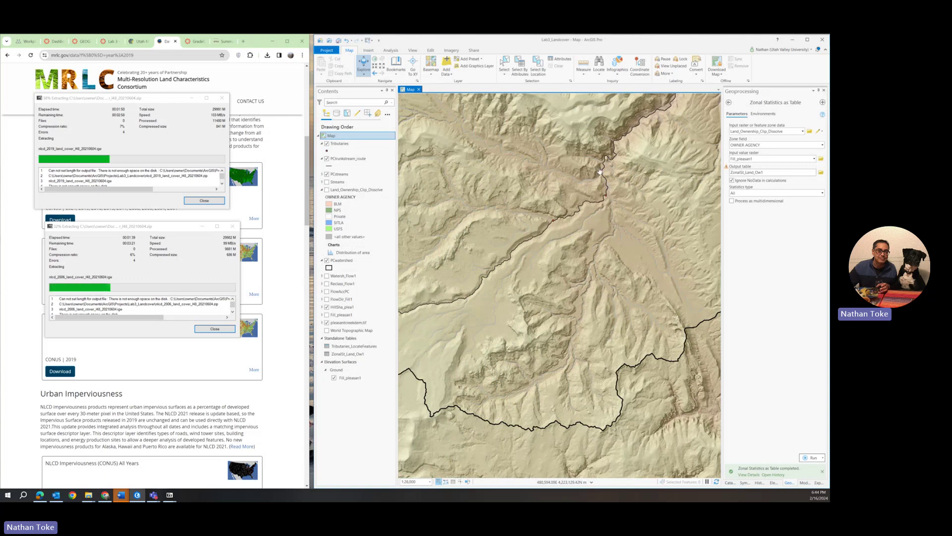
{"action": "scroll", "coordinate": [606, 171], "scroll_direction": "down", "scroll_amount": 3}
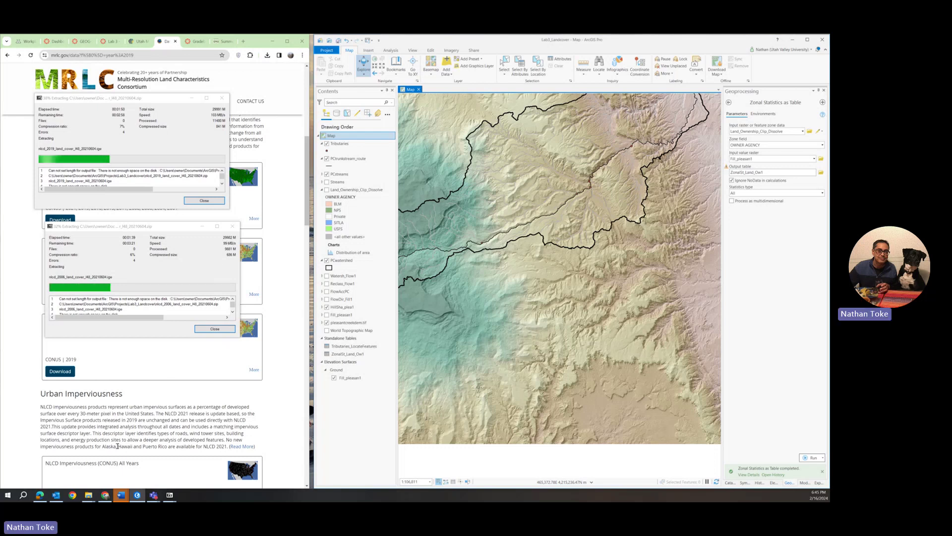
{"action": "mouse_move", "coordinate": [89, 496]}
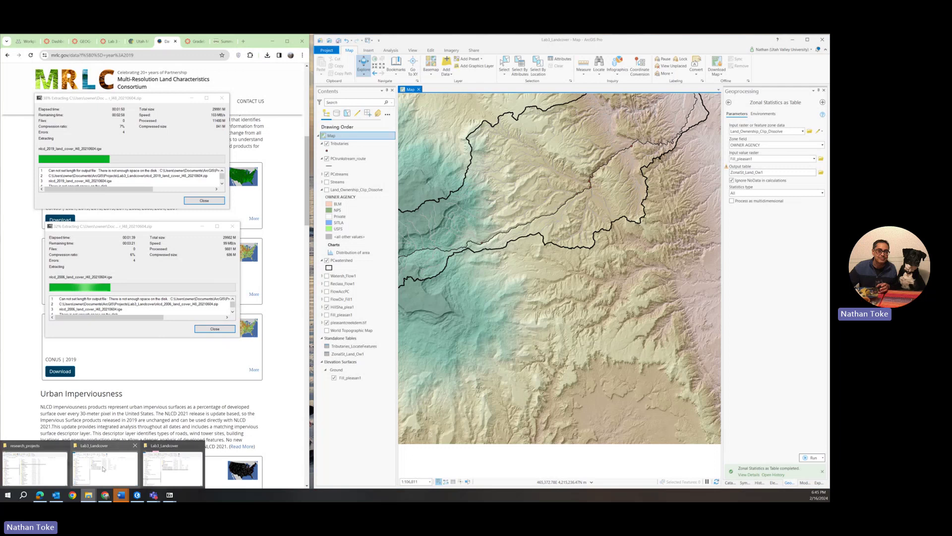
Bring the Lab3_Landcover Explorer window forward and widen the Size column to show full file sizes
{"action": "left_click", "coordinate": [164, 460]}
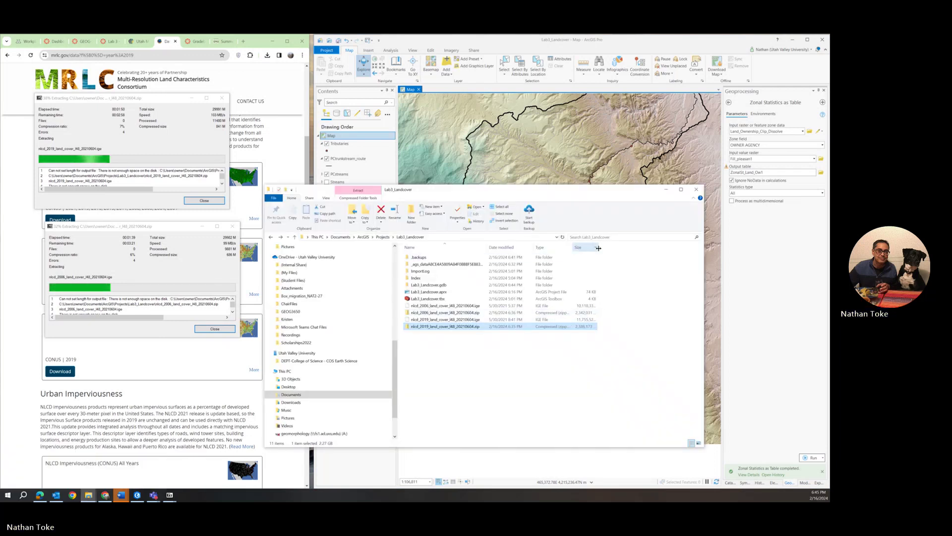
{"action": "left_click_drag", "start_coordinate": [598, 247], "coordinate": [694, 250]}
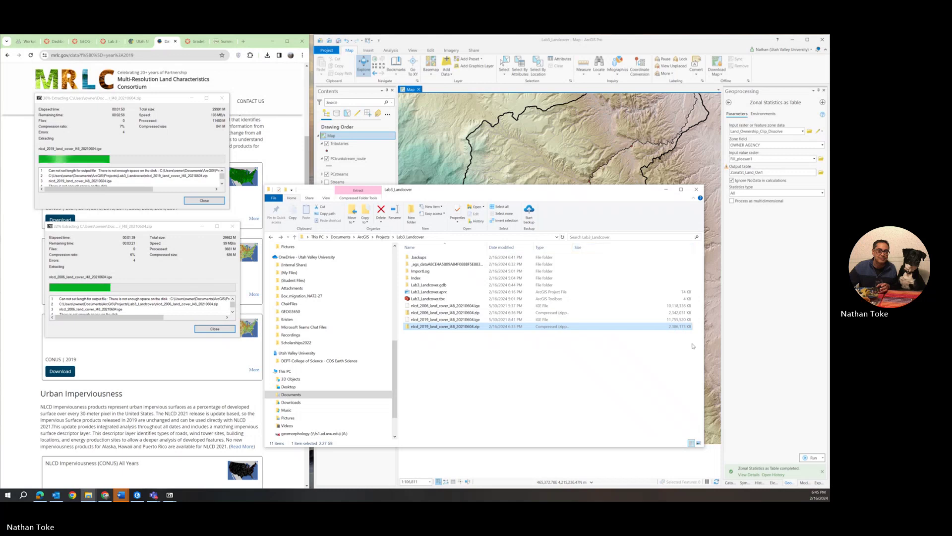